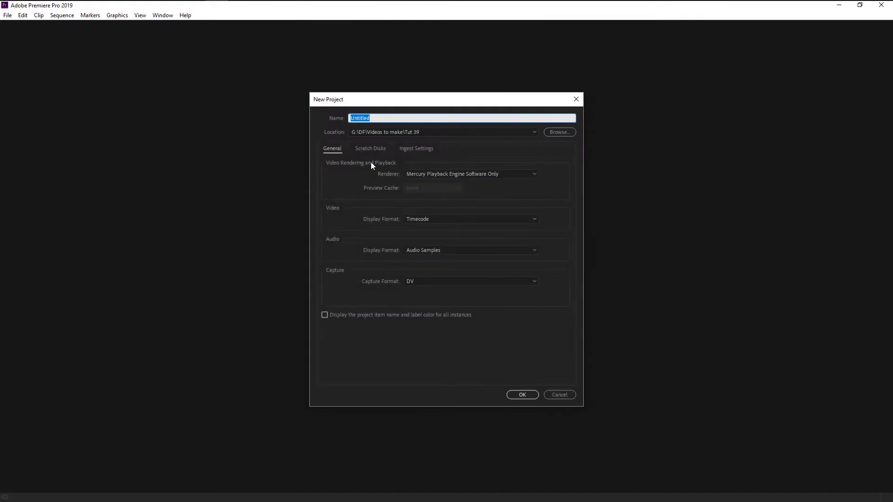
Step: Create the new project named COLOR GRADE
text(COLOR GRADE)
key(Return)
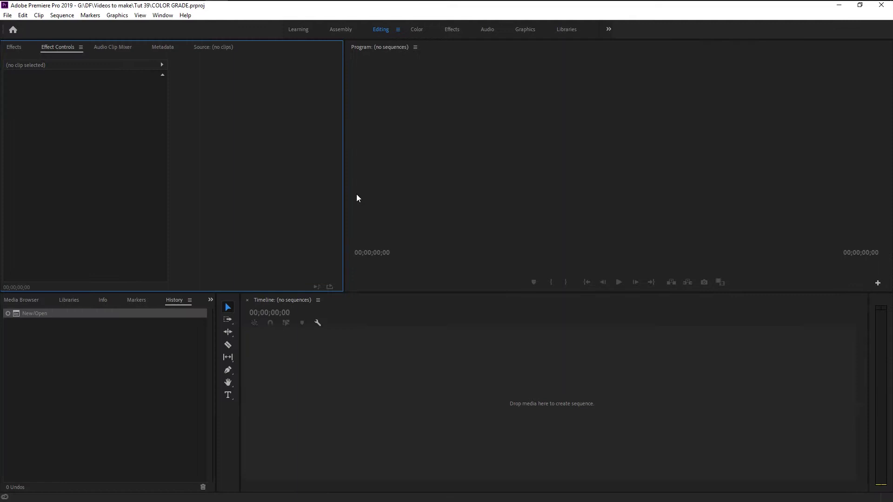
click(357, 199)
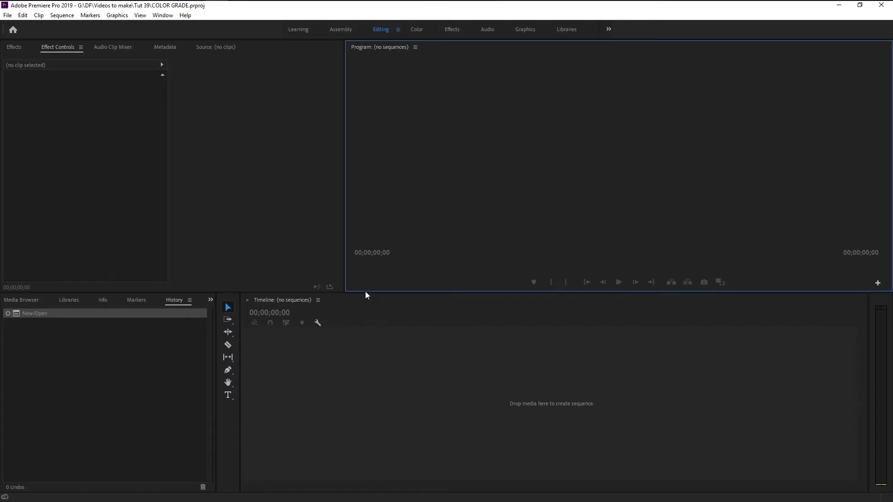
Step: Switch to the Color workspace and reset its layout from Window > Workspaces
click(421, 31)
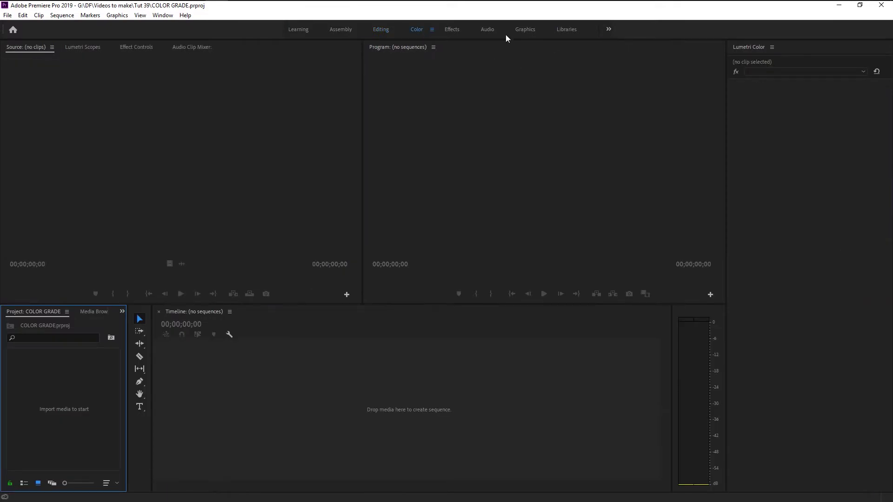
click(170, 17)
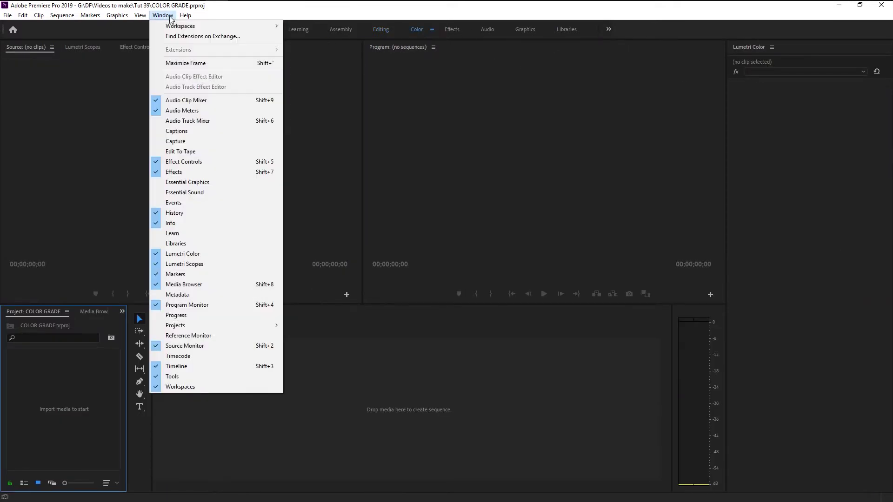
mouse_move(170, 27)
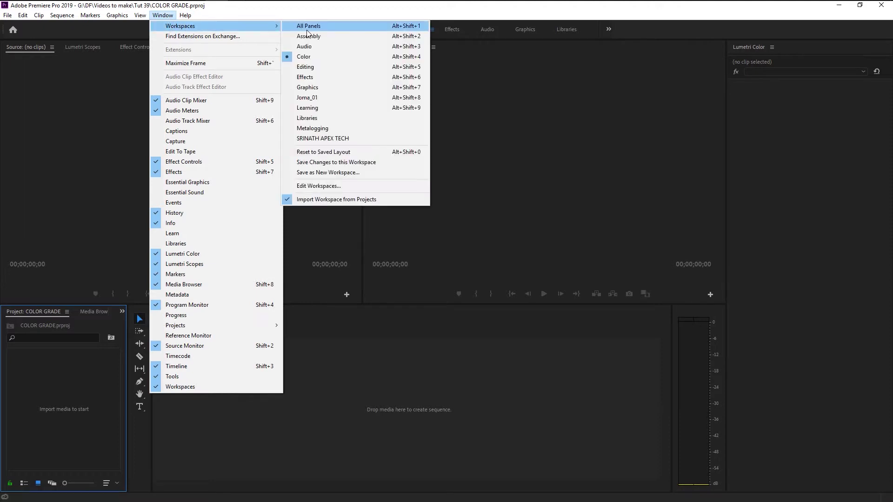
click(314, 57)
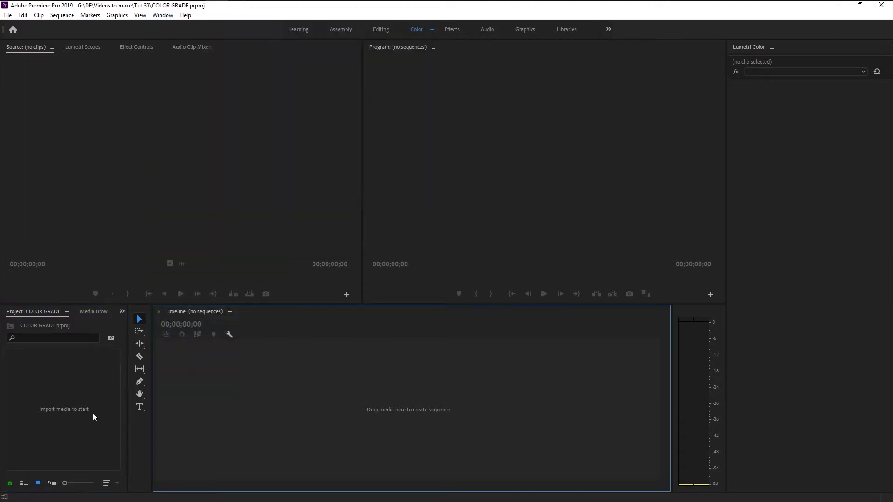
click(93, 416)
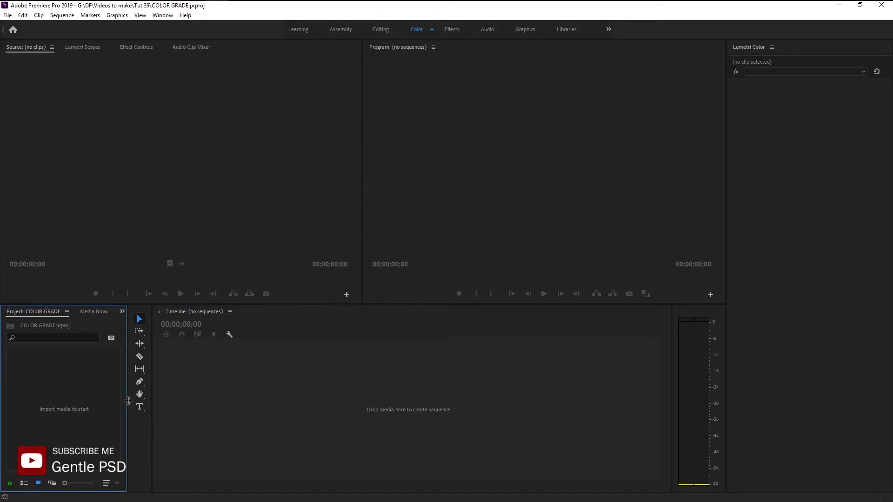
Step: Import stock video.mp4 from Explorer into the Project panel
drag(128, 401, 136, 401)
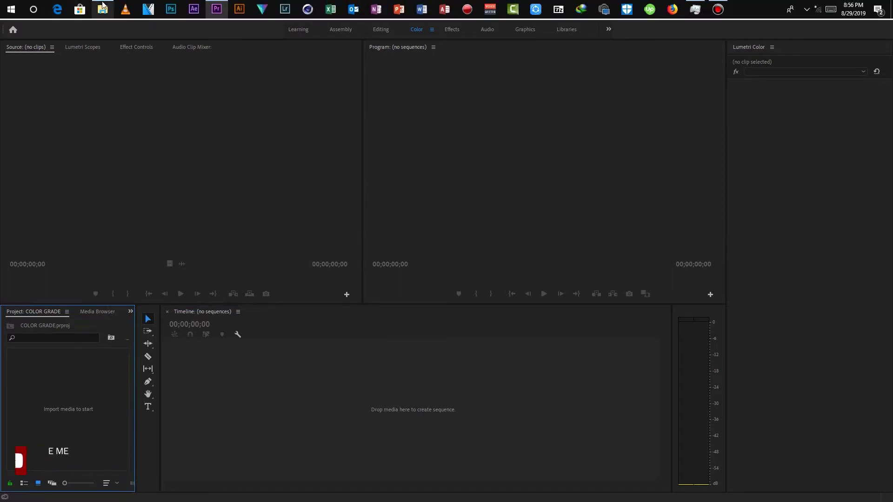
click(102, 6)
drag(277, 120, 87, 394)
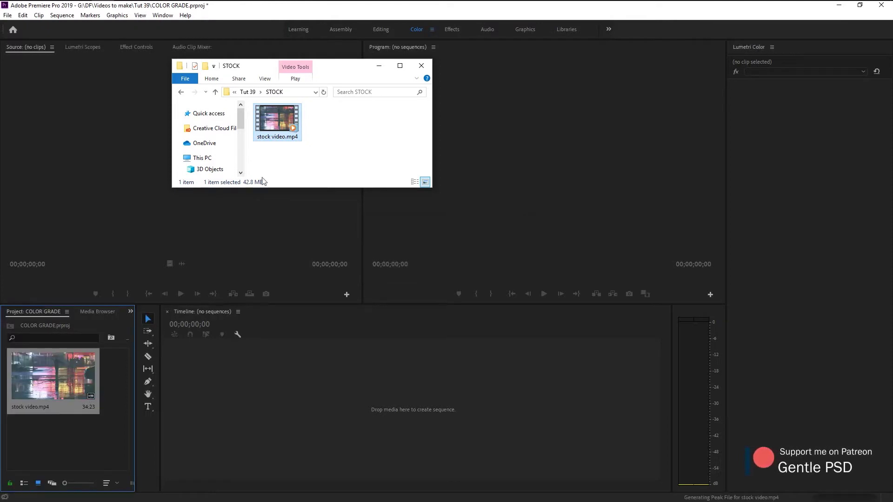
click(379, 65)
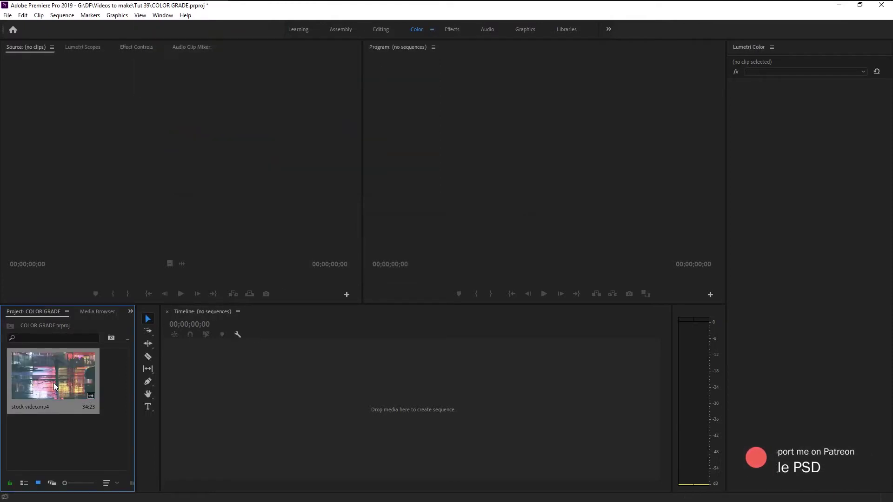
Step: Drop stock video.mp4 on the Timeline to create a sequence and play it
drag(54, 386, 213, 390)
drag(267, 401, 267, 400)
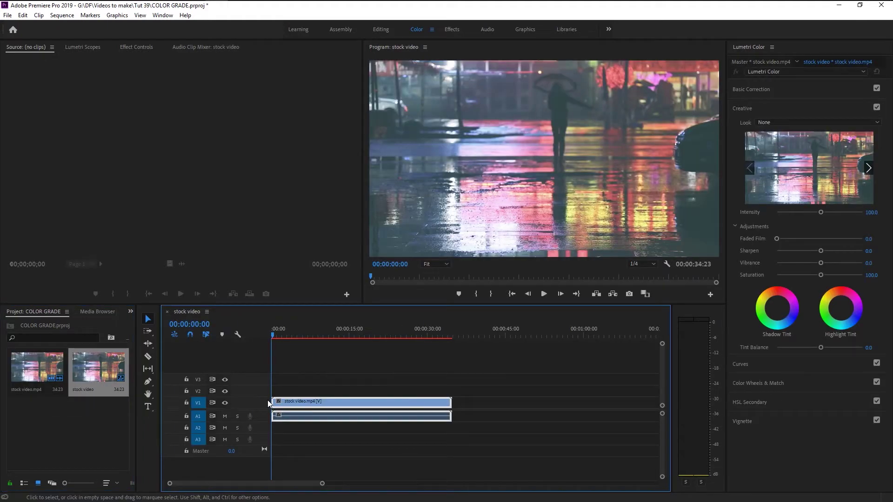
click(494, 297)
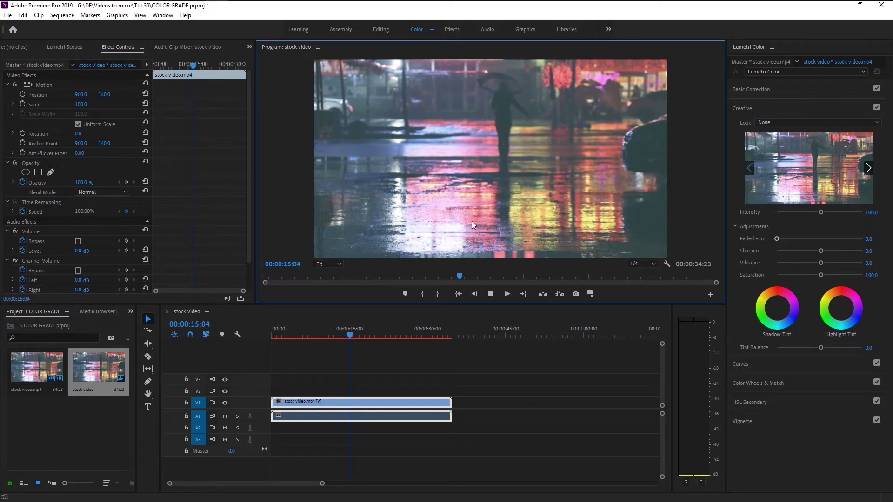
click(492, 296)
click(65, 47)
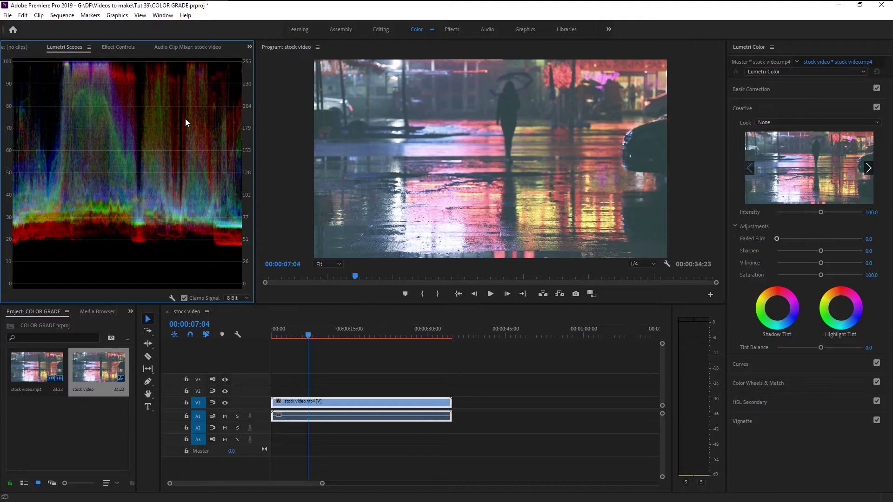
click(122, 46)
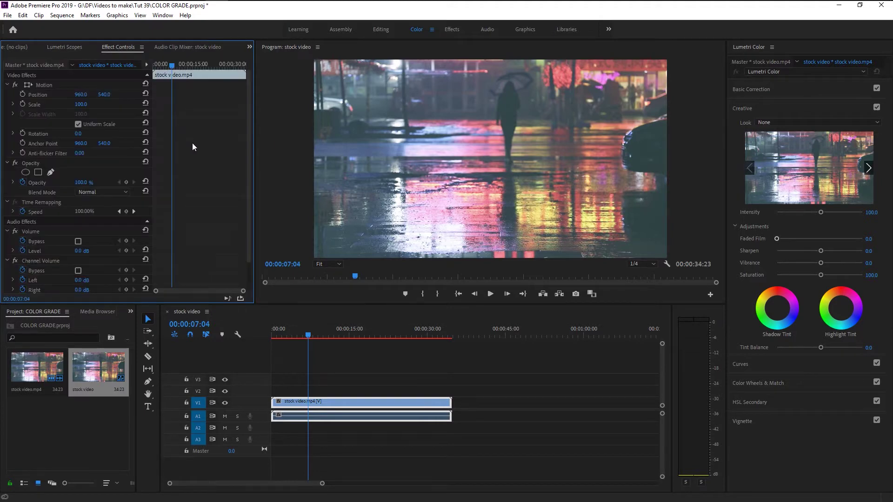
scroll(210, 194, down, 2)
scroll(210, 198, up, 2)
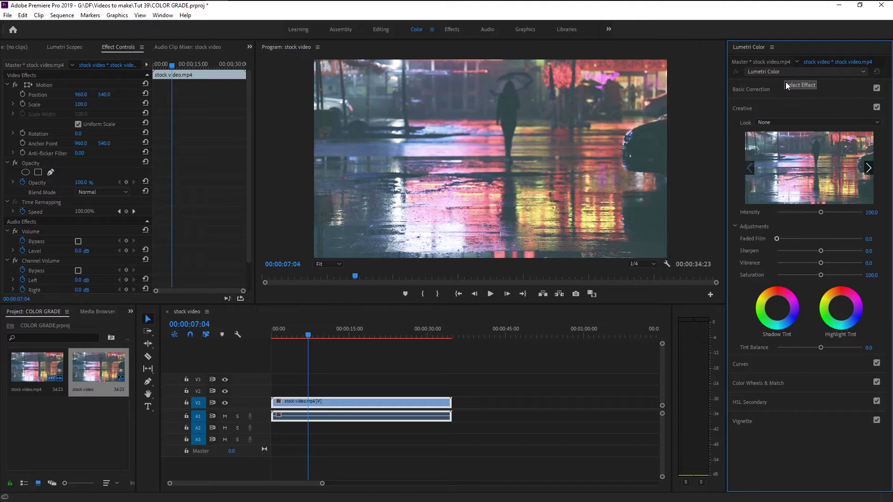
Step: Swap Creative for Basic Correction in Lumetri Color and keep Input LUT at None
click(789, 108)
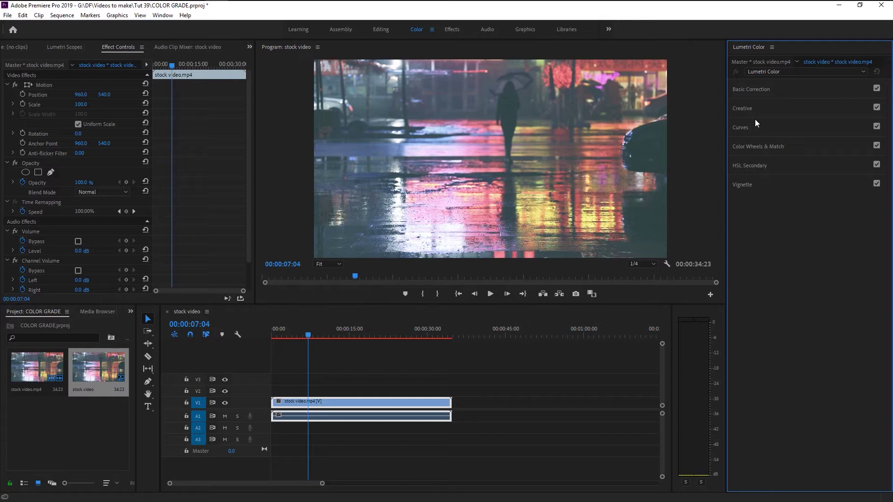
click(764, 91)
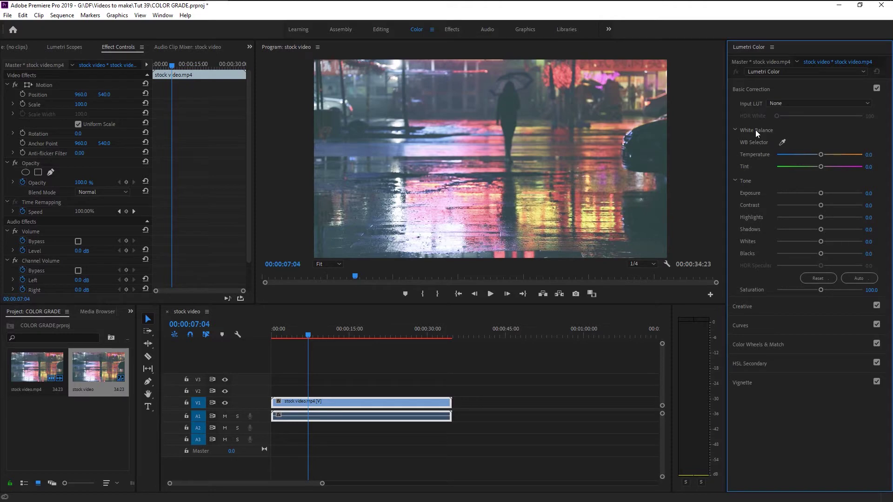
click(773, 103)
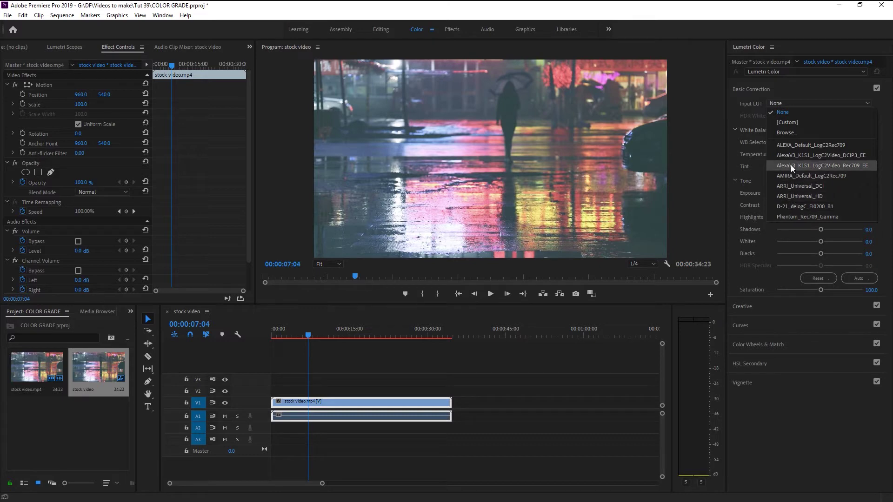
click(746, 104)
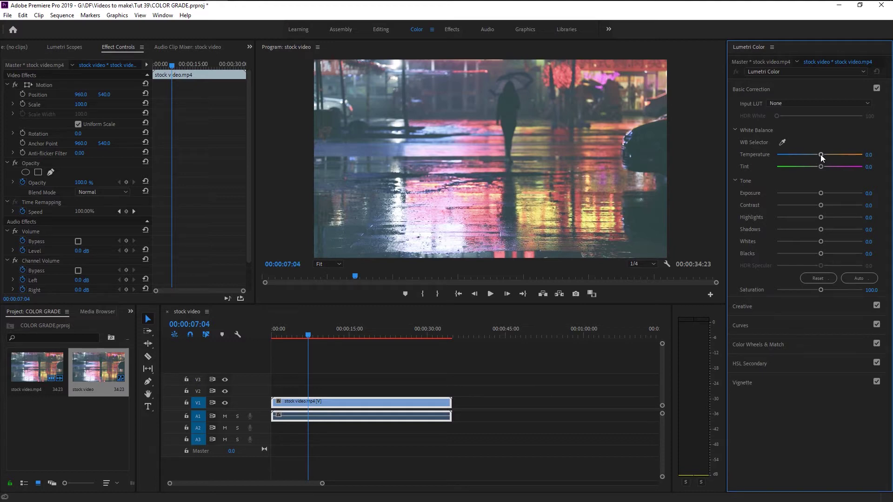
Step: Drag the white balance sliders to Temperature 10.3 and Tint 5.9
drag(821, 158, 831, 157)
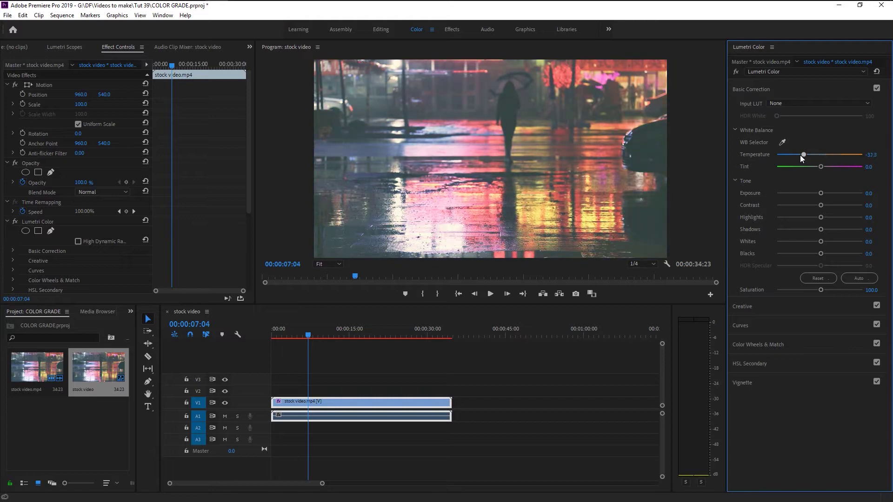
drag(799, 155, 826, 148)
drag(821, 151, 825, 153)
mouse_move(822, 166)
mouse_down()
mouse_move(830, 167)
mouse_move(780, 168)
mouse_move(842, 174)
mouse_move(810, 173)
mouse_move(839, 174)
mouse_move(821, 175)
mouse_up()
Step: Try an Exposure of 2.0, then return Exposure to 0.0
click(874, 192)
text(2)
key(Return)
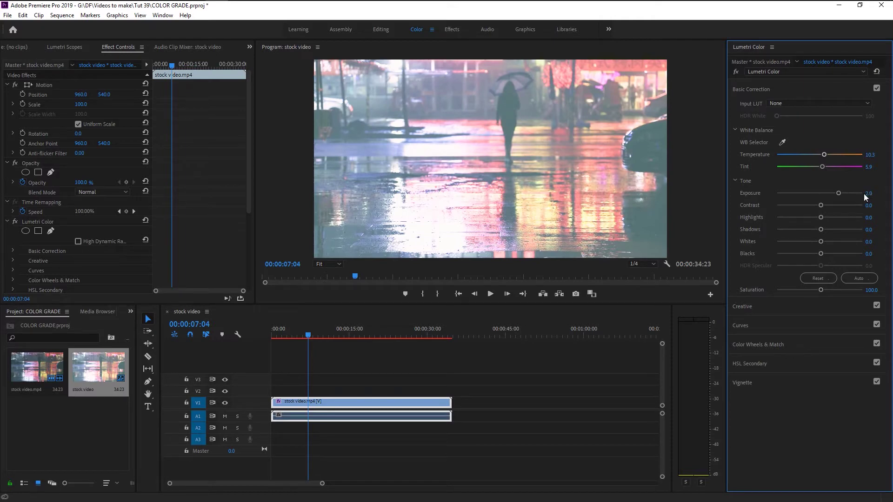
click(868, 193)
text(0)
key(Return)
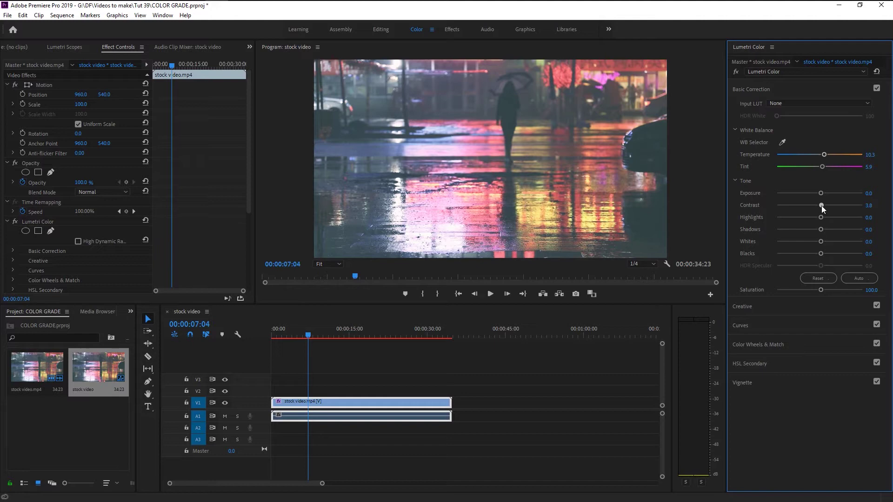
Step: Set Contrast to 26.5, Highlights to 1.0 and Shadows to -16.8
drag(821, 206, 824, 205)
mouse_move(852, 207)
mouse_down()
mouse_move(792, 211)
mouse_move(838, 210)
mouse_up()
mouse_move(821, 217)
mouse_down()
mouse_move(839, 215)
mouse_move(803, 217)
mouse_move(849, 221)
mouse_move(825, 222)
mouse_up()
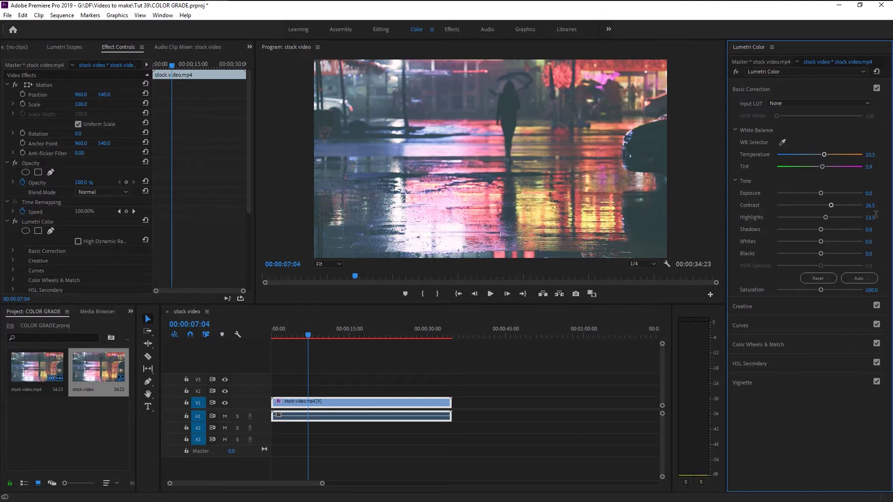
click(869, 218)
text(1)
key(Return)
mouse_move(821, 229)
mouse_down()
mouse_move(833, 229)
mouse_move(811, 227)
mouse_up()
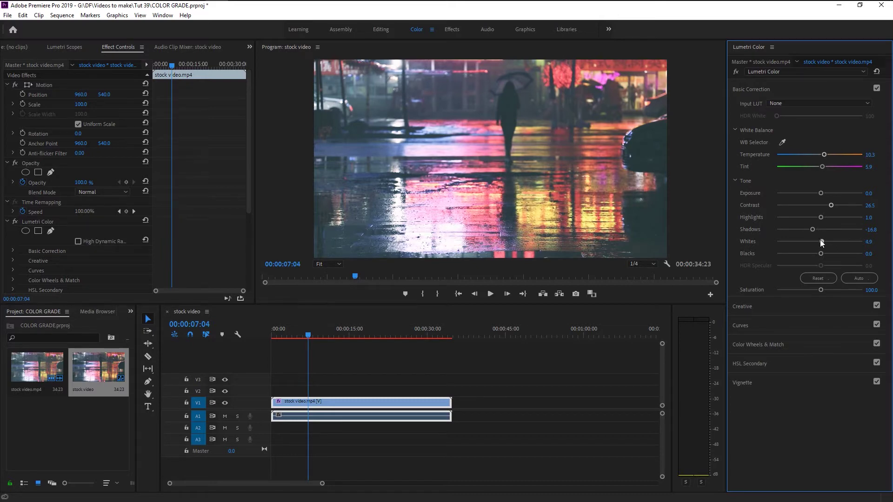
Step: Set Basic Correction Whites to 11.4, Blacks to -27.6 and Saturation to 117.8
mouse_move(819, 239)
mouse_down()
mouse_move(811, 240)
mouse_move(832, 241)
mouse_move(797, 238)
mouse_move(821, 239)
mouse_up()
drag(822, 254, 816, 249)
mouse_move(804, 254)
mouse_down()
mouse_move(816, 254)
mouse_move(807, 252)
mouse_up()
drag(821, 290, 870, 292)
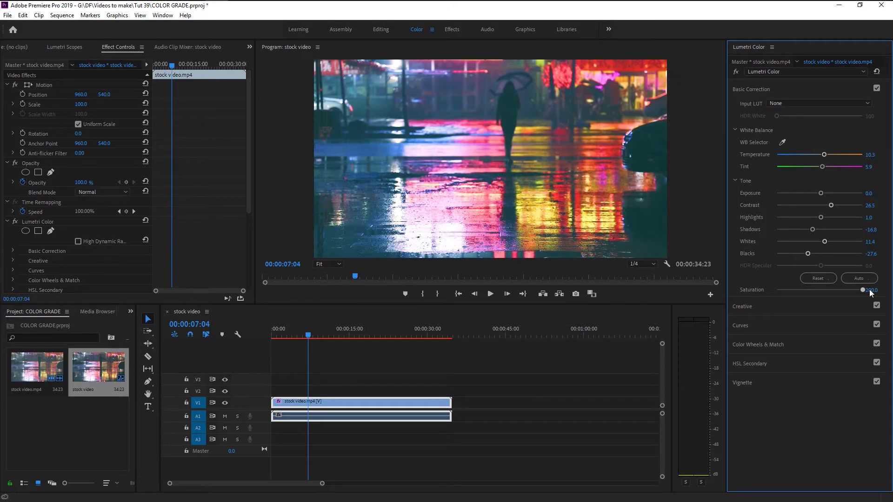
mouse_move(838, 285)
mouse_down()
mouse_move(809, 286)
mouse_move(823, 288)
mouse_up()
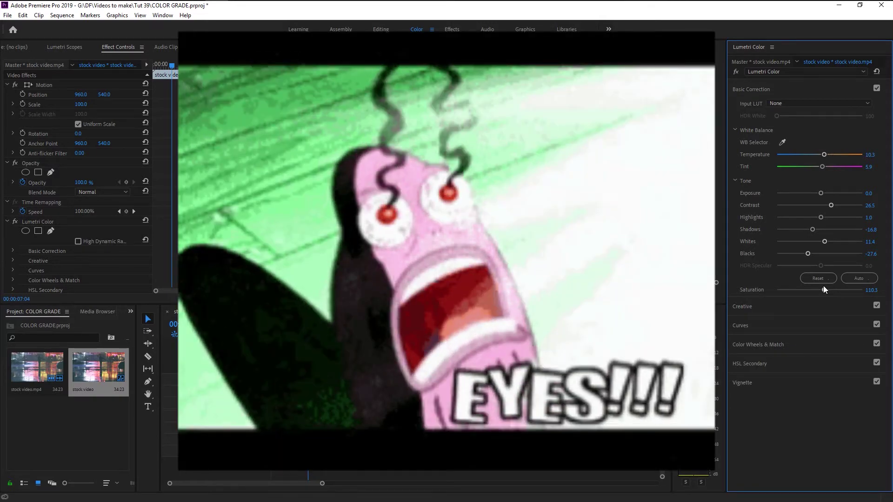
drag(823, 287, 825, 287)
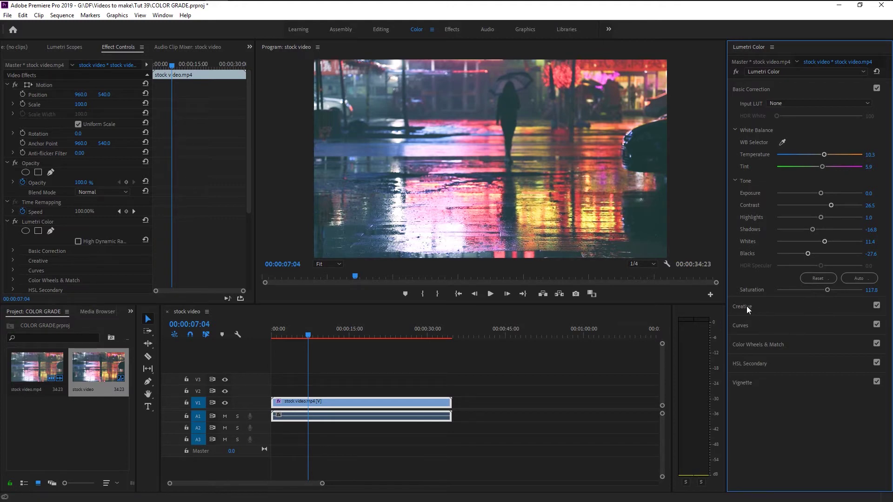
Step: Open the Creative section, leave Look at None, and restore Intensity to 100
click(753, 94)
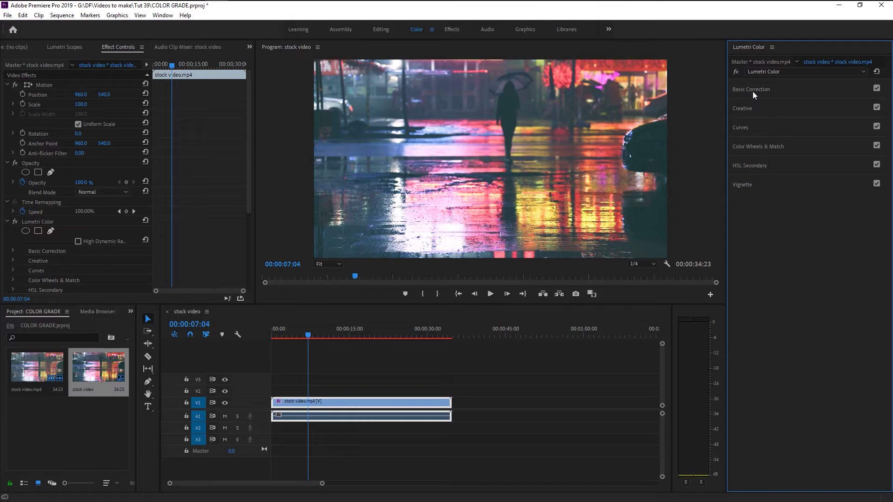
click(747, 108)
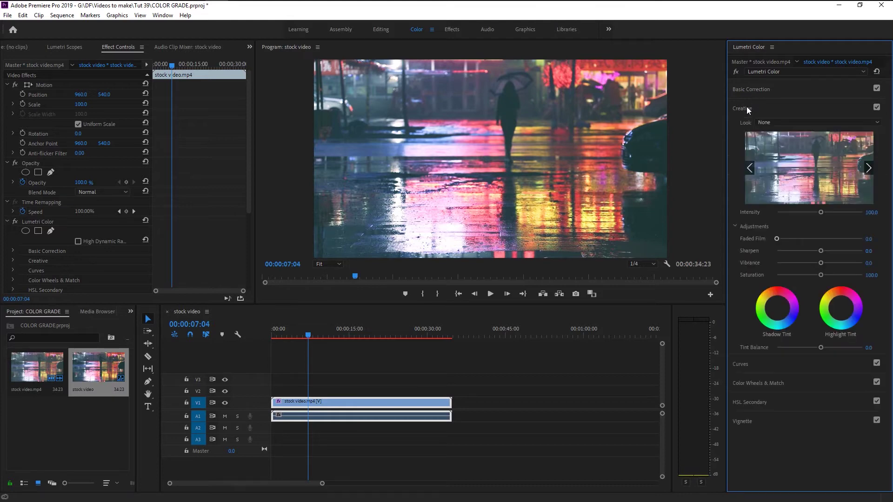
click(768, 121)
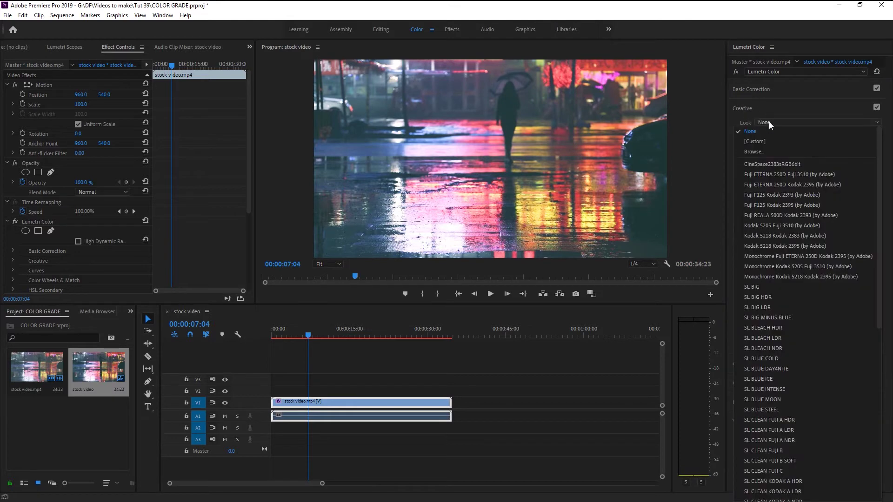
scroll(781, 278, down, 5)
scroll(777, 272, up, 5)
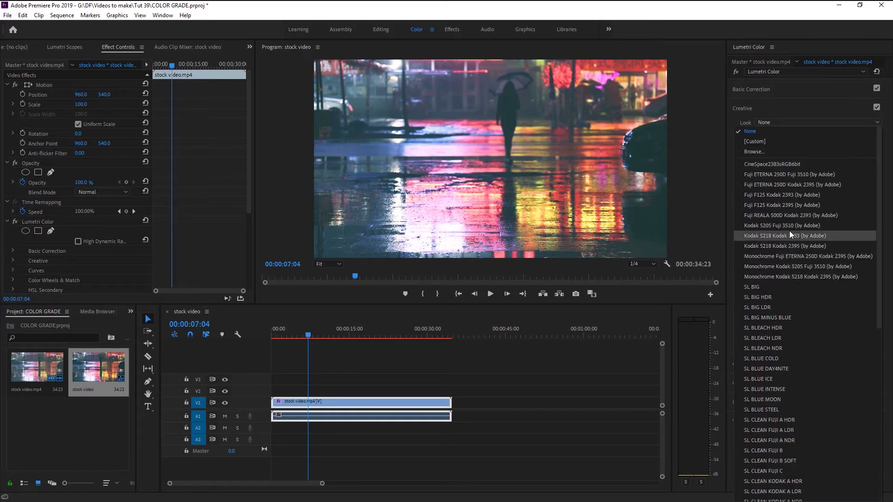
click(789, 205)
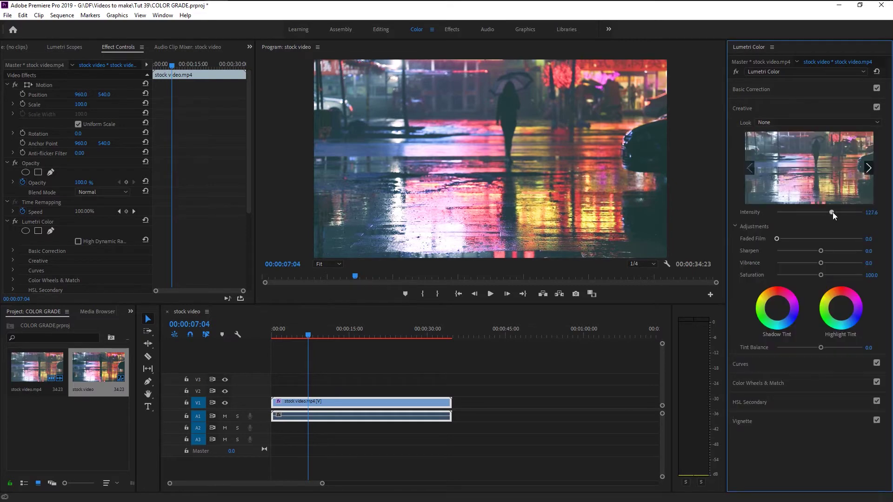
drag(844, 212, 818, 214)
key(Return)
Step: Tune Creative adjustments to Sharpen 8.1 and Vibrance 23.1, leaving Faded Film at 0
drag(776, 237, 741, 250)
drag(821, 252, 869, 256)
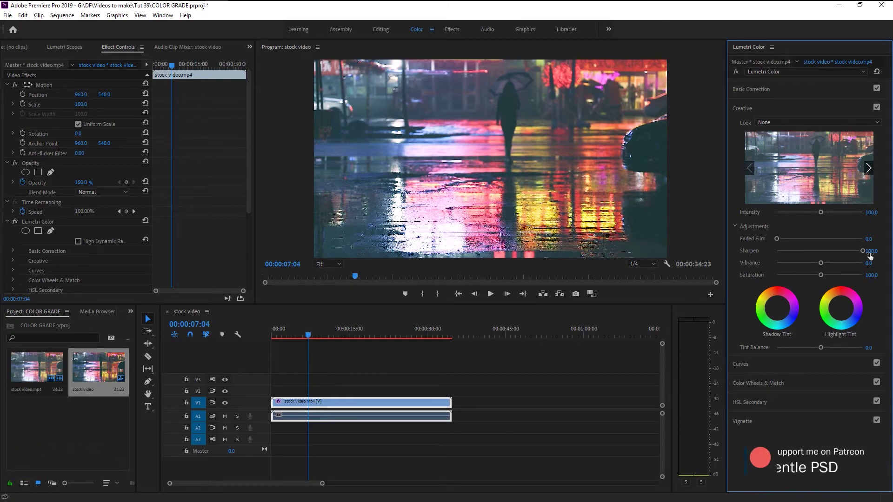
drag(863, 251, 824, 250)
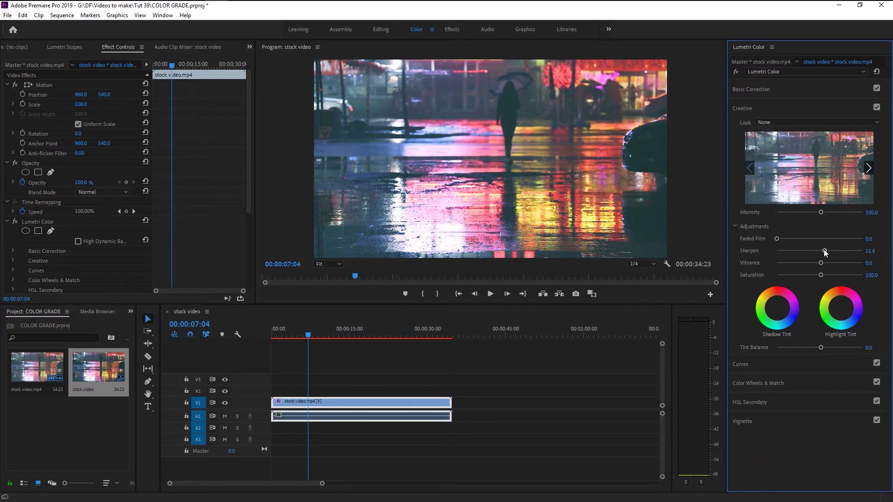
mouse_move(824, 250)
mouse_down()
mouse_move(813, 251)
mouse_move(822, 254)
mouse_up()
drag(840, 263, 793, 264)
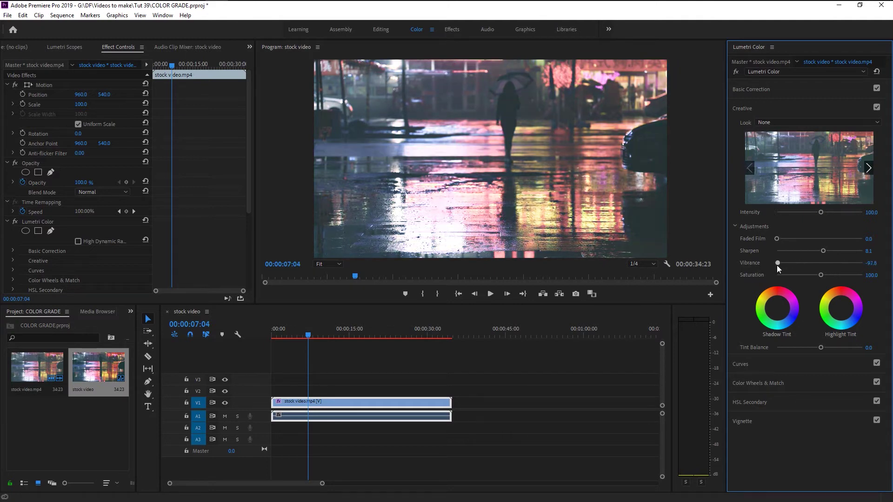
drag(776, 265, 827, 261)
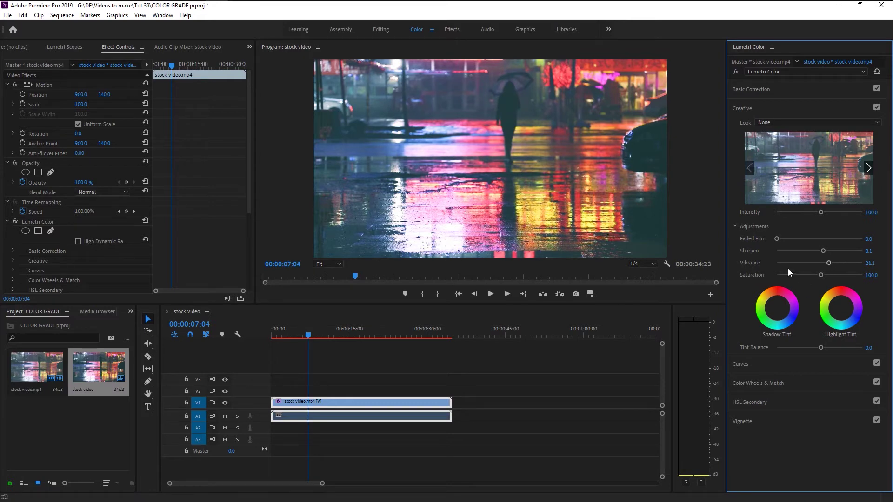
Step: Set Creative Saturation to 110
click(871, 275)
text(110)
key(Return)
Step: Tint the shadows toward green, keeping Highlight Tint and Tint Balance at neutral
drag(841, 308, 838, 296)
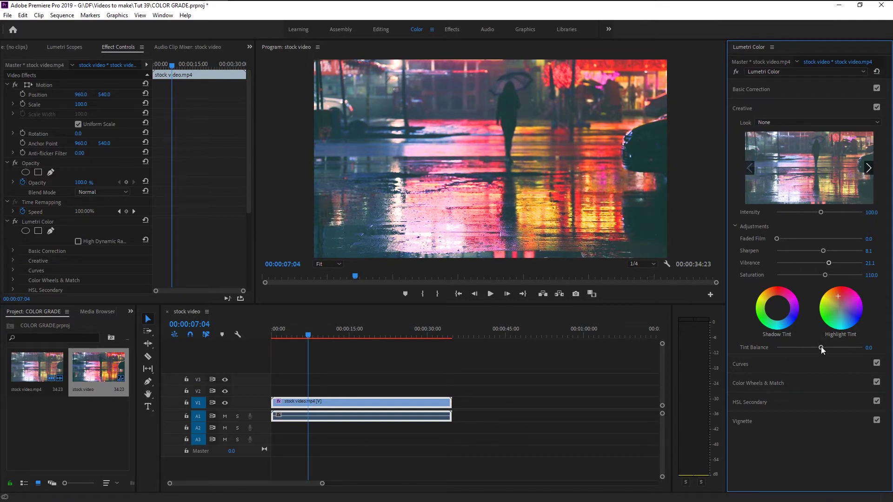
double_click(839, 300)
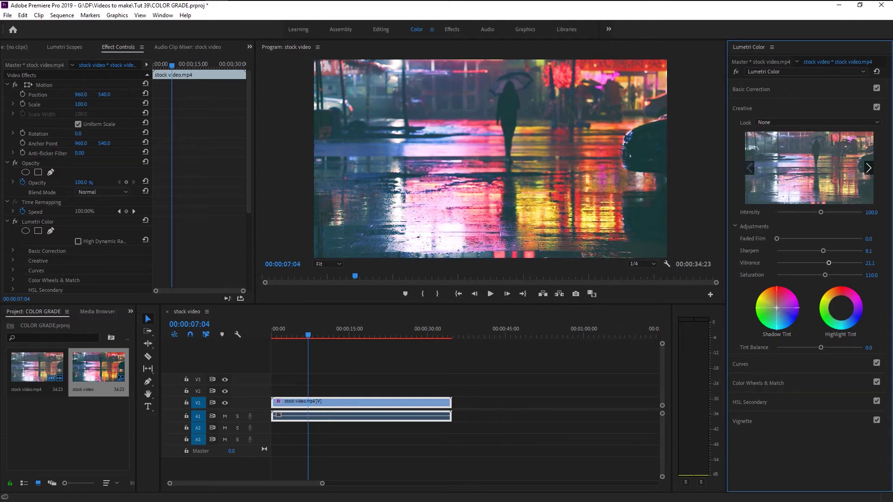
drag(777, 306, 777, 293)
drag(821, 348, 827, 348)
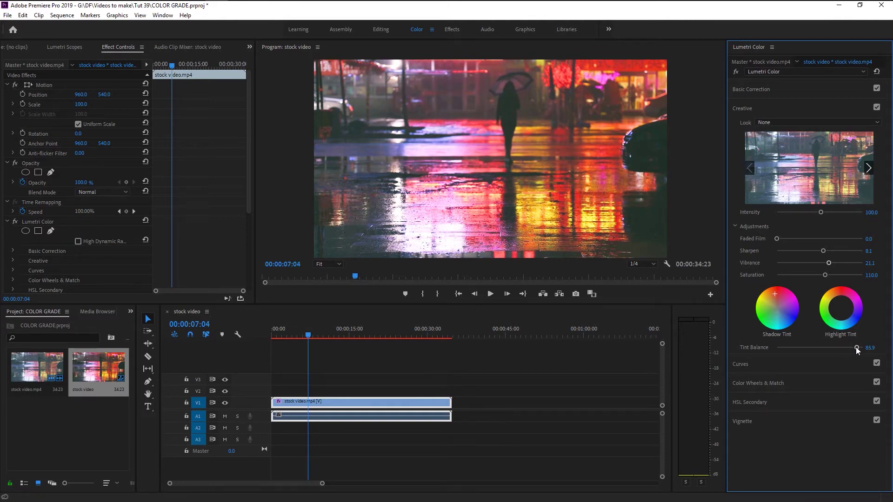
double_click(856, 347)
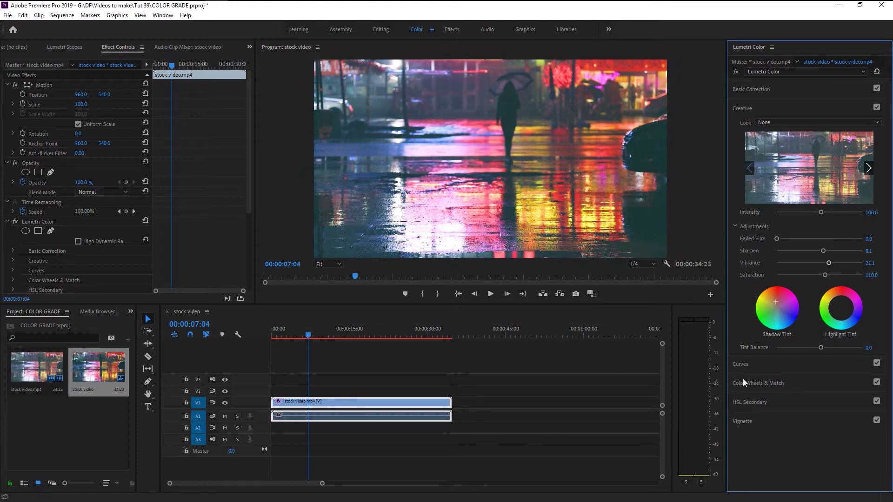
Step: Expand Curves and add three RGB curve points, lifting highlights and pulling shadows down
click(741, 365)
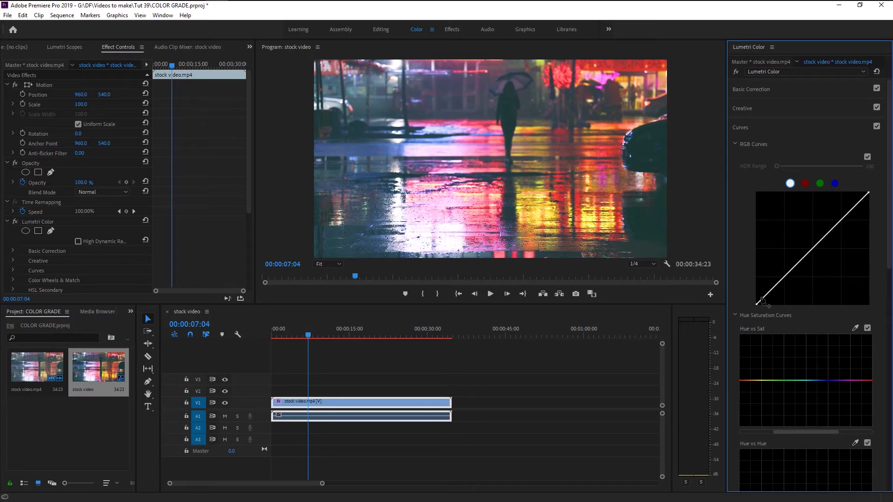
click(845, 213)
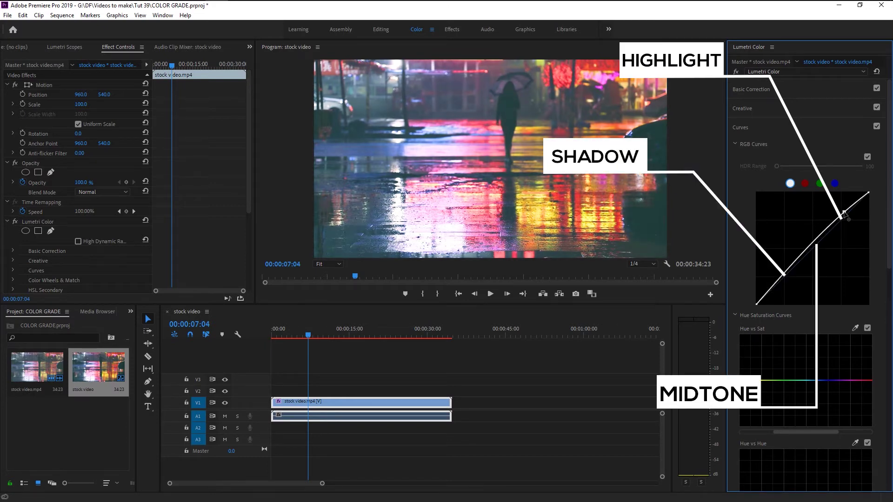
drag(846, 214, 847, 210)
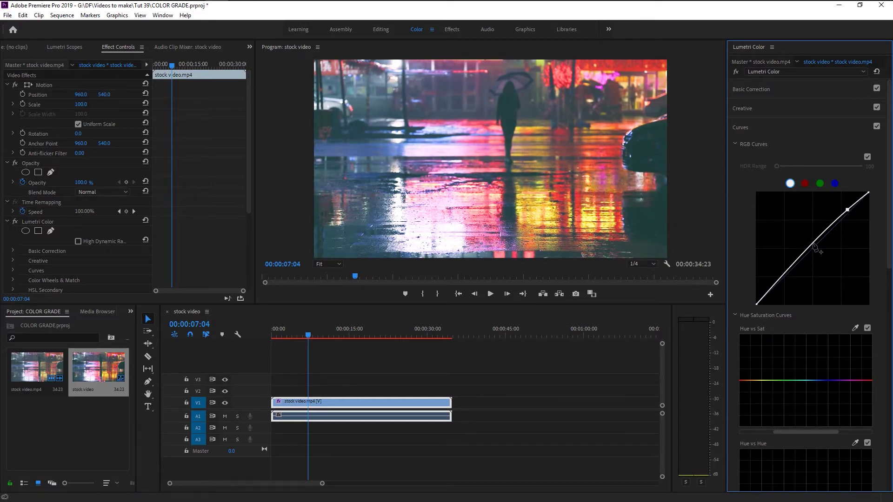
drag(813, 245, 815, 246)
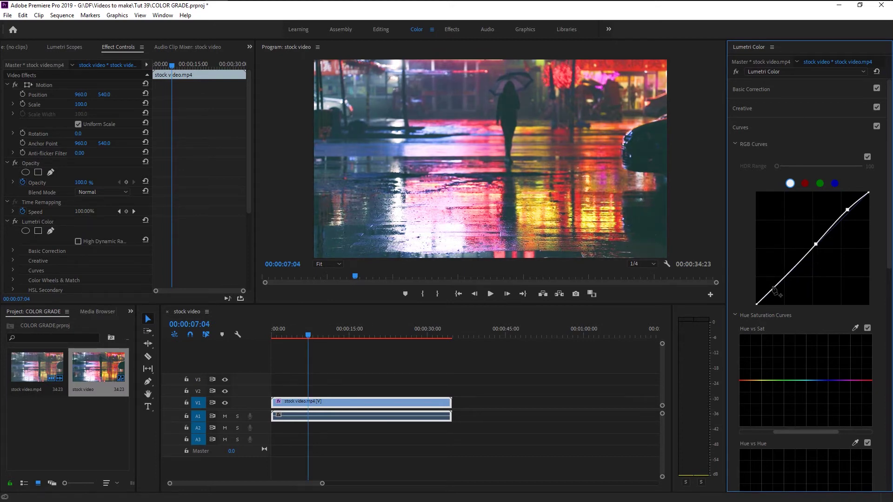
drag(772, 288, 782, 282)
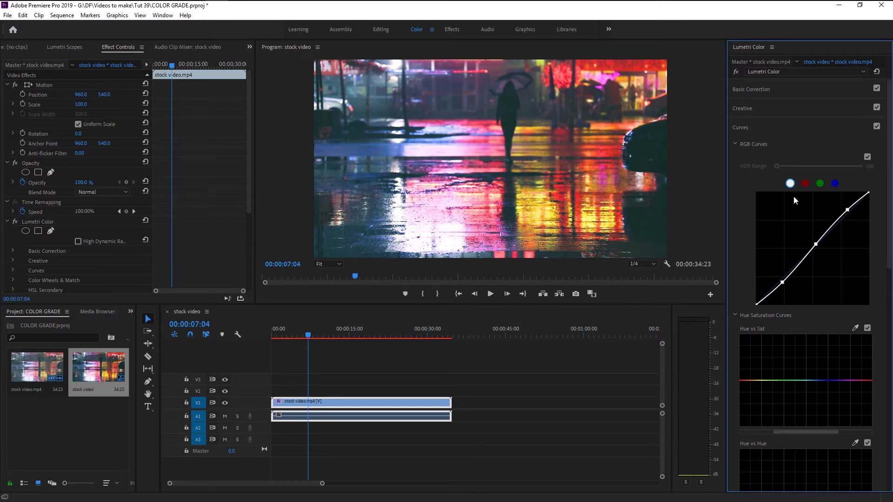
Step: Lower the red channel curve slightly in the midtones to reduce red
click(805, 183)
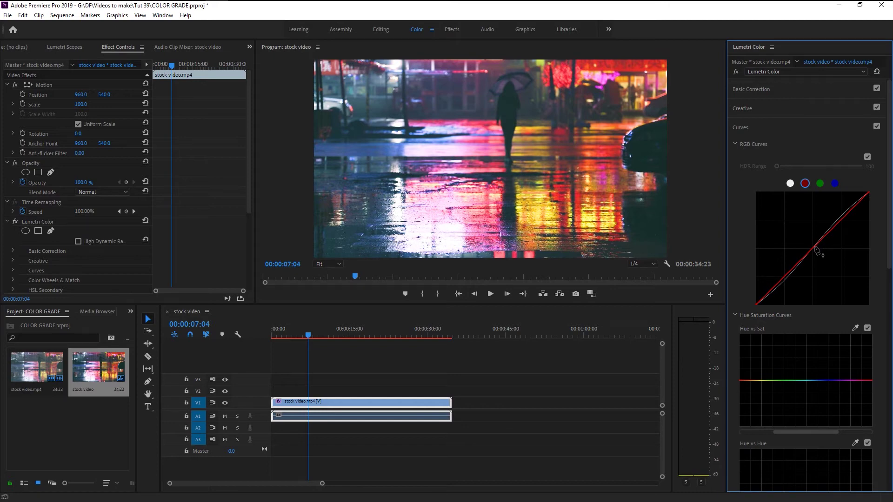
drag(816, 250, 826, 258)
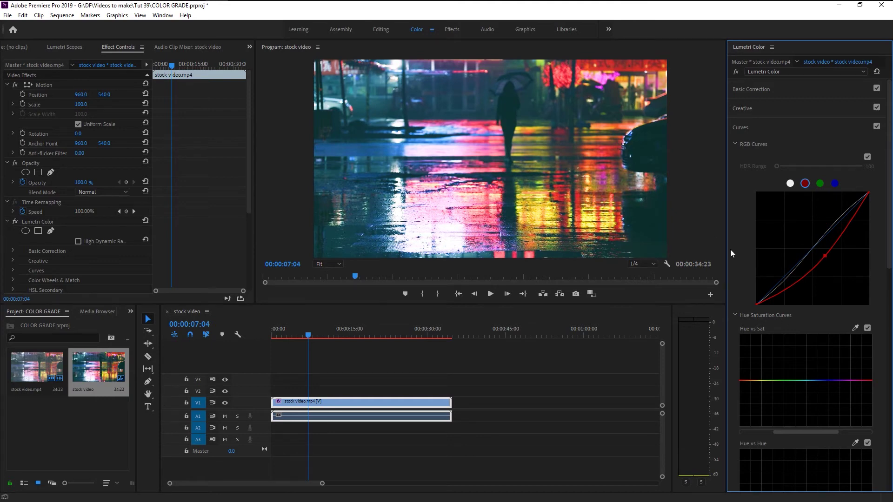
ctrl+click(826, 256)
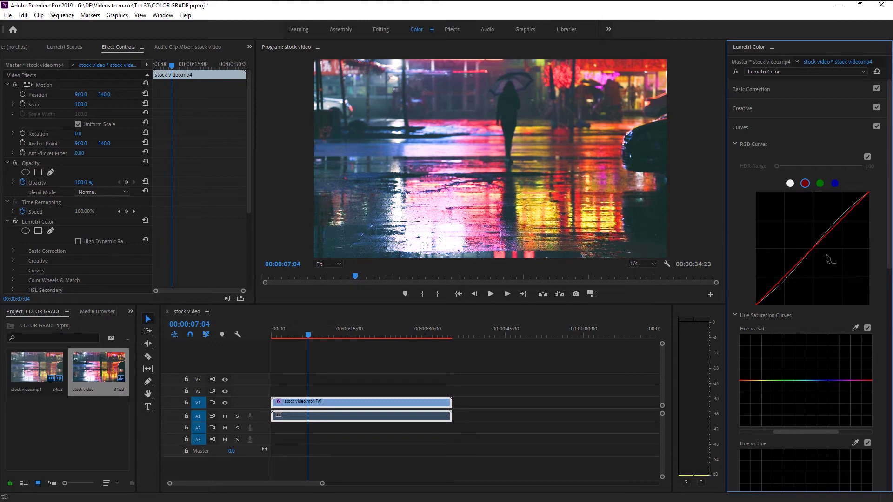
click(826, 255)
ctrl+click(826, 256)
click(822, 253)
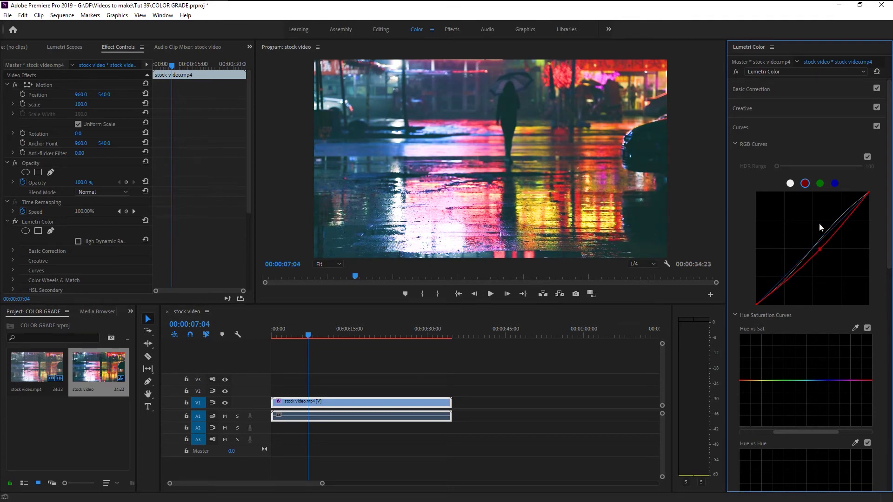
Step: Pull the blue channel curve down in the midtones
click(820, 184)
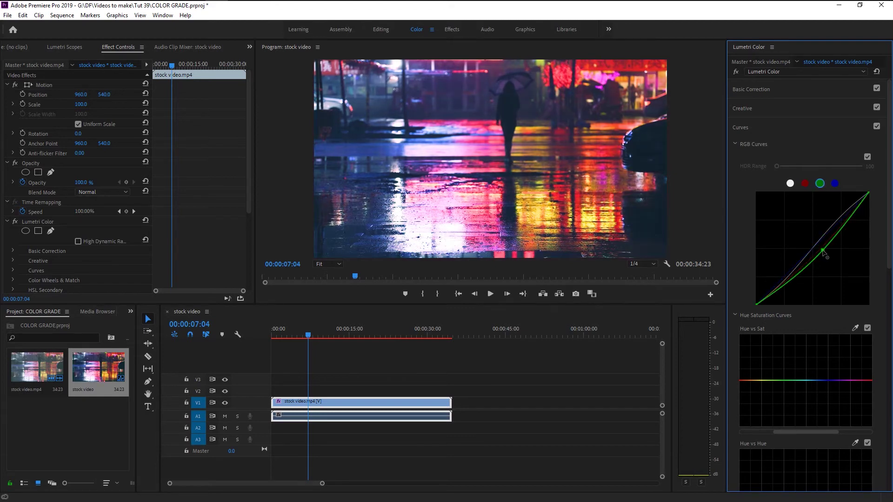
click(834, 183)
drag(818, 242, 798, 258)
scroll(798, 251, down, 5)
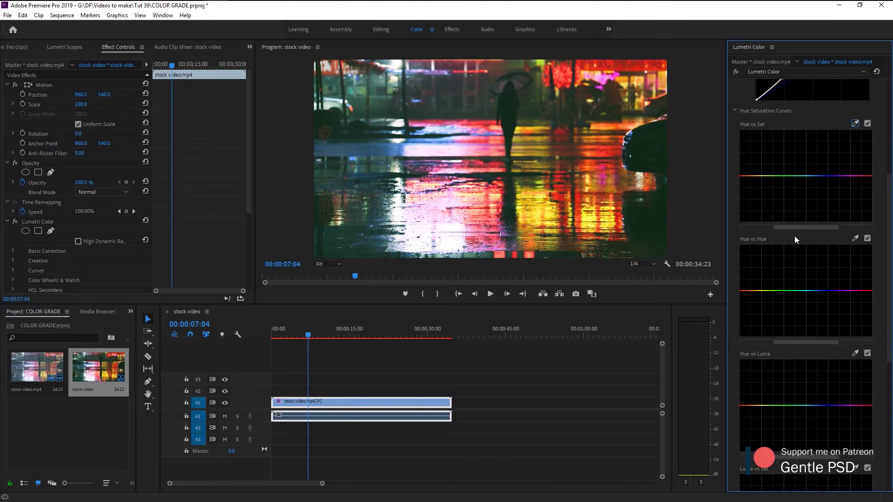
scroll(794, 236, down, 3)
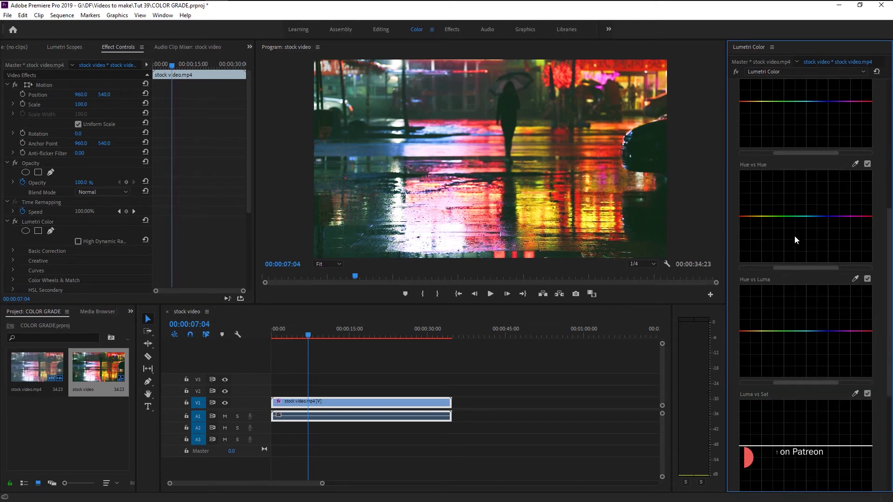
scroll(794, 236, up, 3)
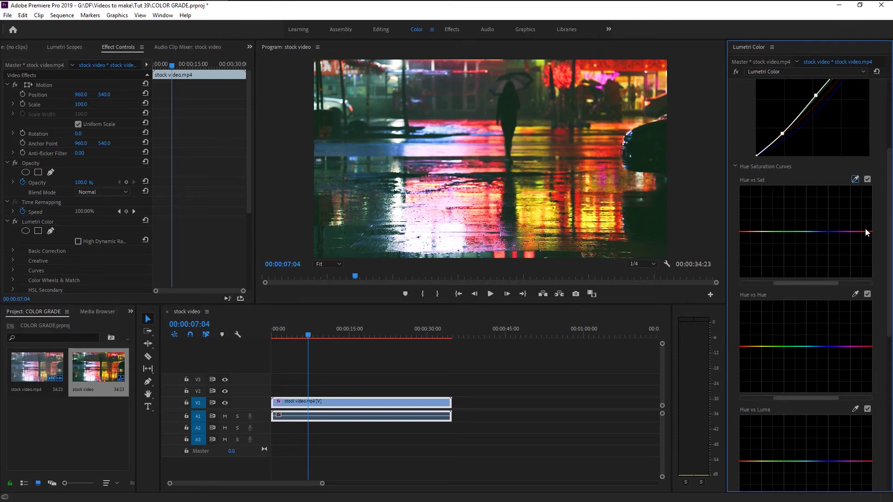
drag(748, 231, 751, 207)
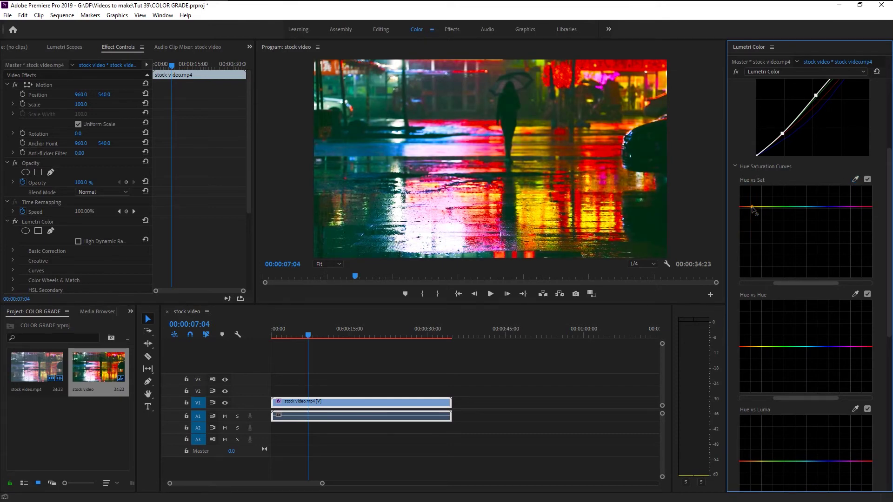
double_click(755, 235)
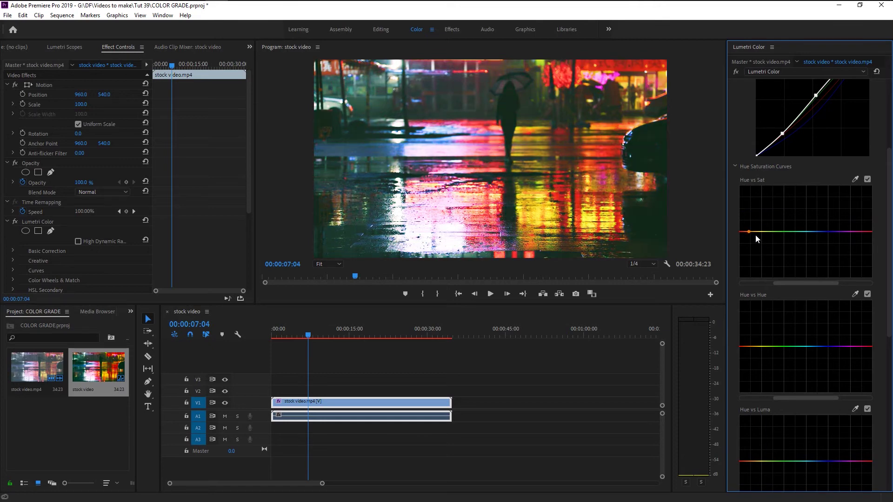
click(813, 231)
click(832, 231)
drag(821, 231, 821, 196)
double_click(816, 246)
scroll(784, 293, down, 4)
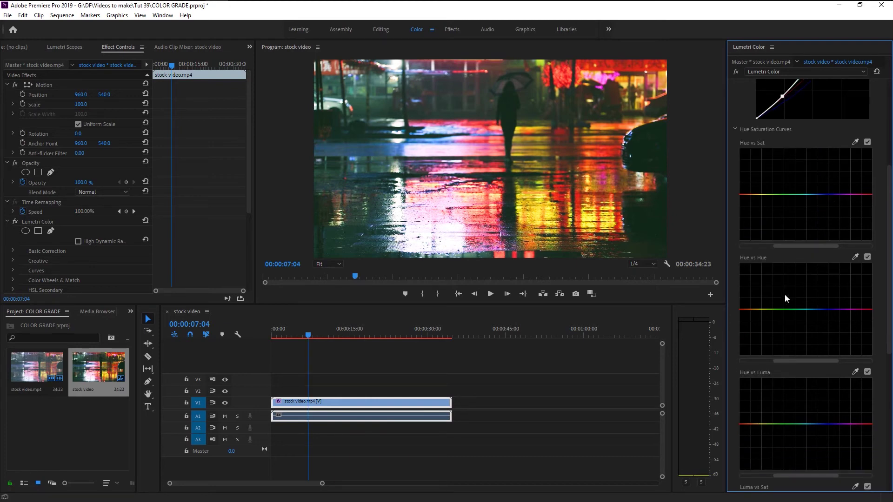
scroll(785, 298, down, 5)
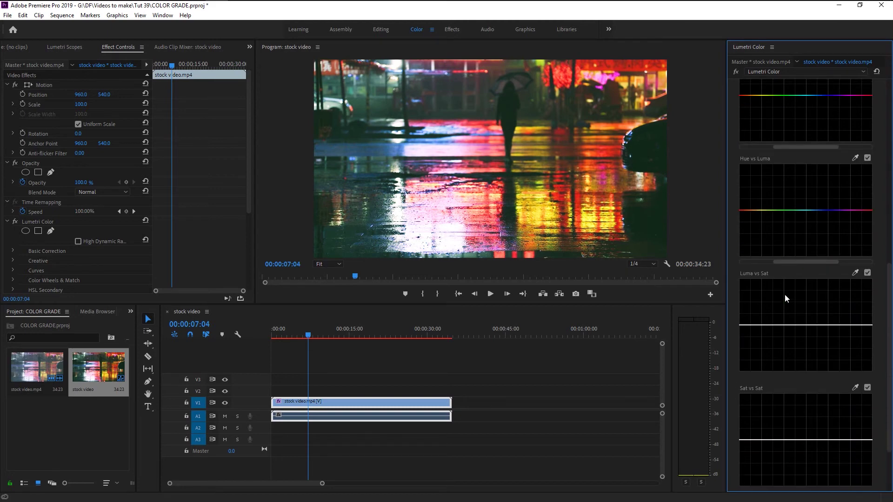
scroll(785, 295, up, 8)
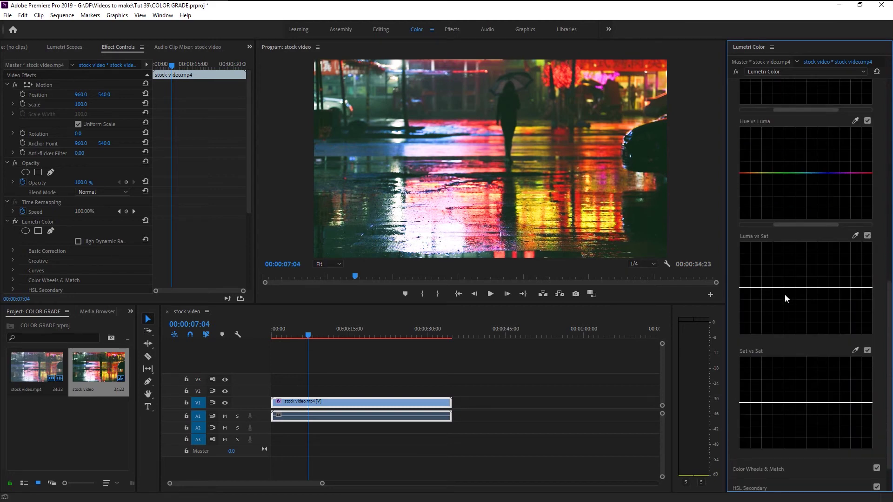
scroll(785, 294, up, 2)
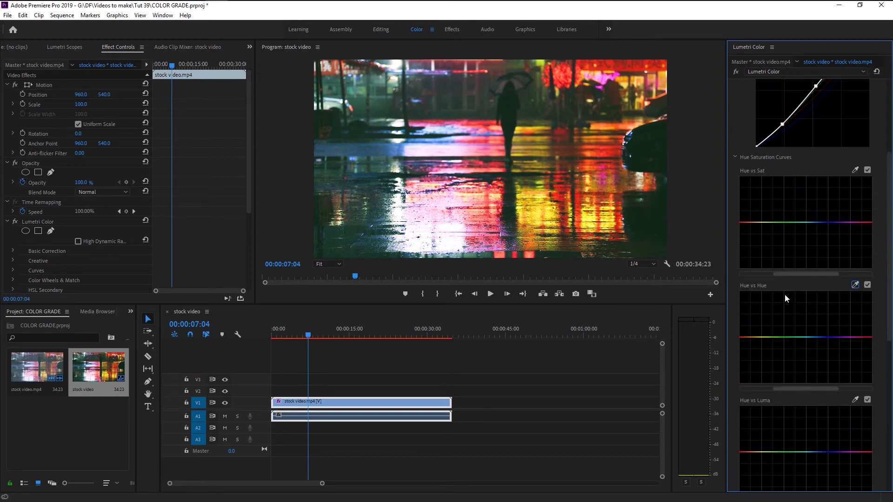
Step: Replace the hue saturation curves with Color Wheels & Match and try a blue tint on Midtones
click(736, 185)
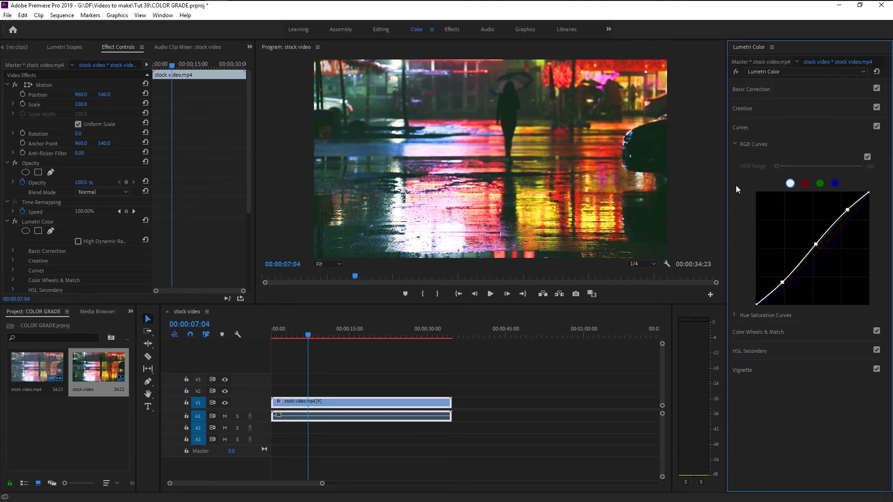
click(755, 333)
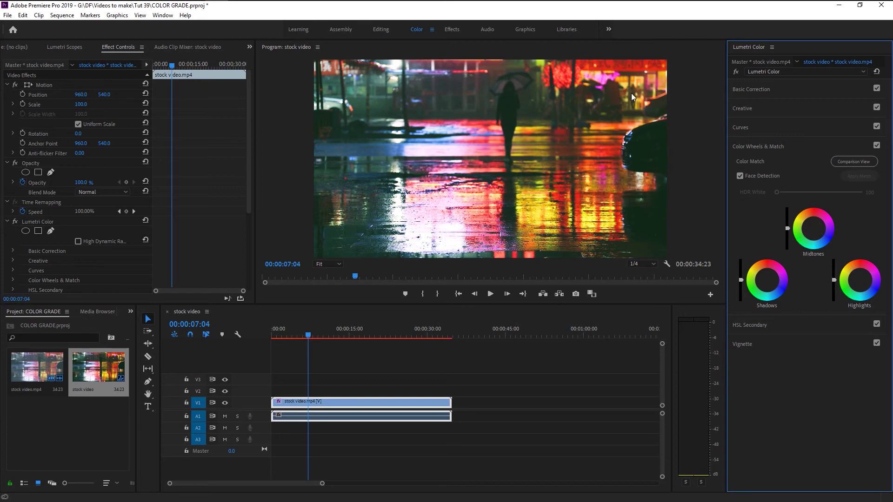
click(813, 231)
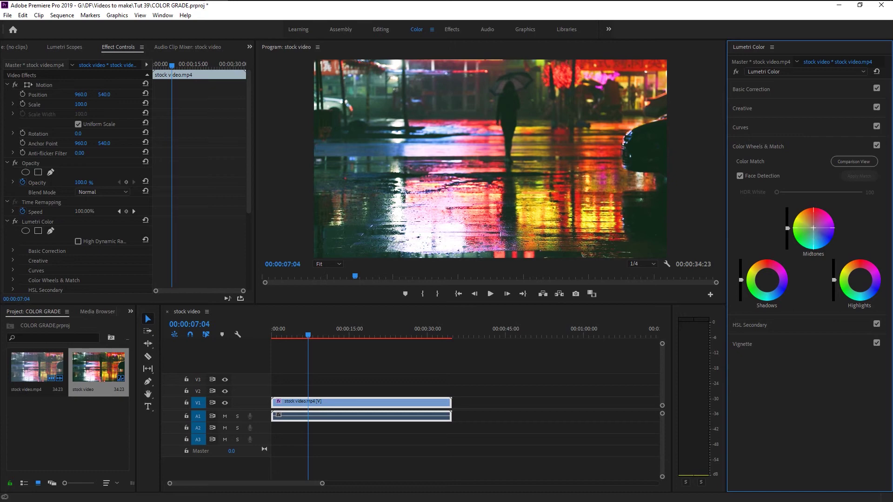
drag(813, 228, 823, 239)
Step: Reset the Midtones wheel and slider to neutral, then darken the midtones slightly
drag(786, 228, 787, 216)
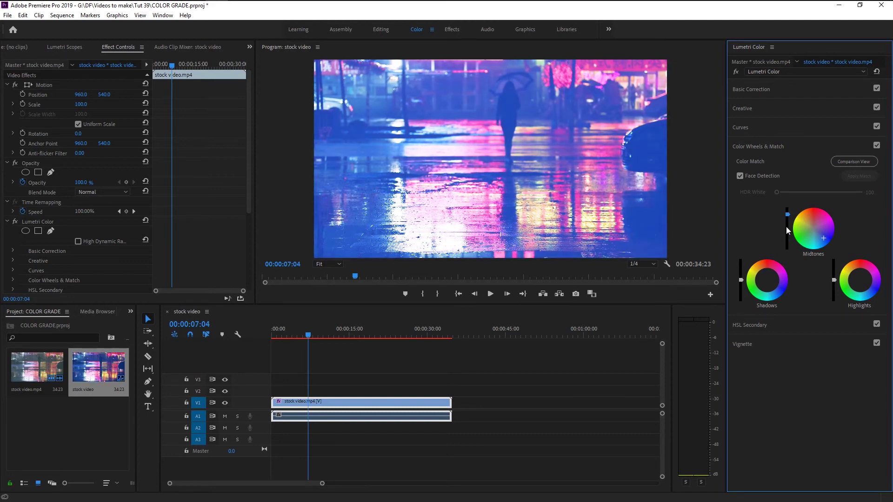
drag(786, 214, 786, 239)
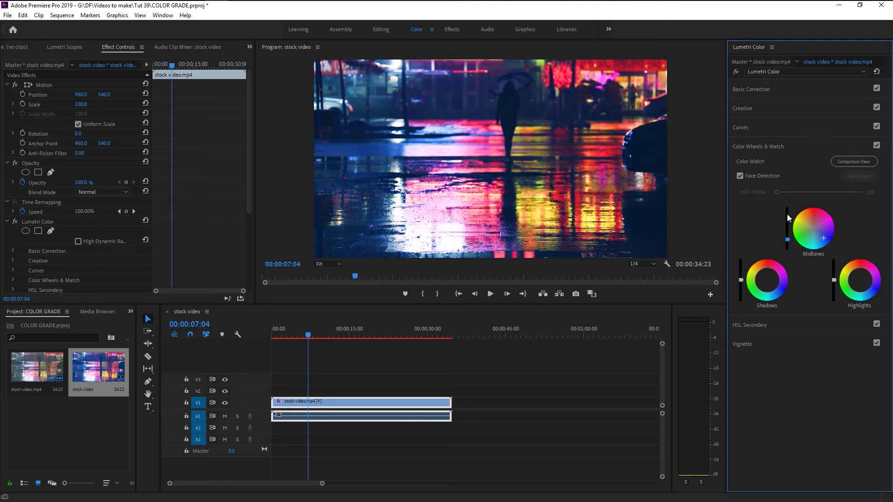
double_click(787, 214)
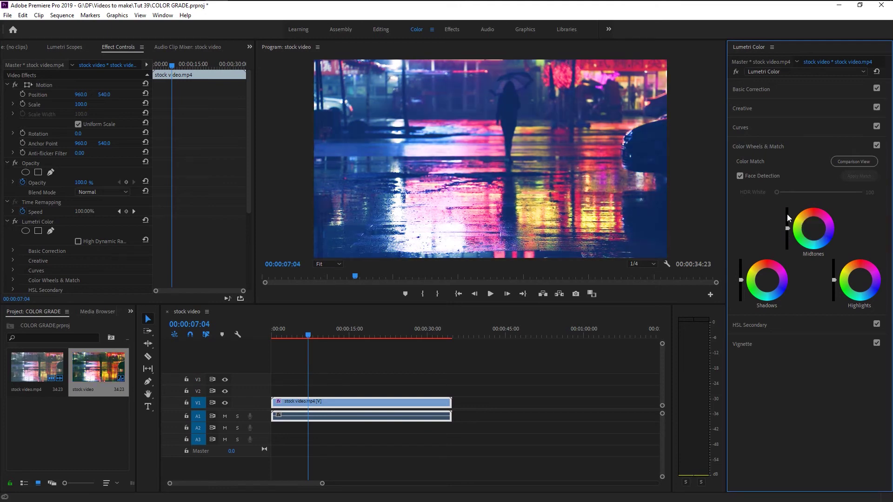
double_click(816, 231)
drag(786, 229, 787, 231)
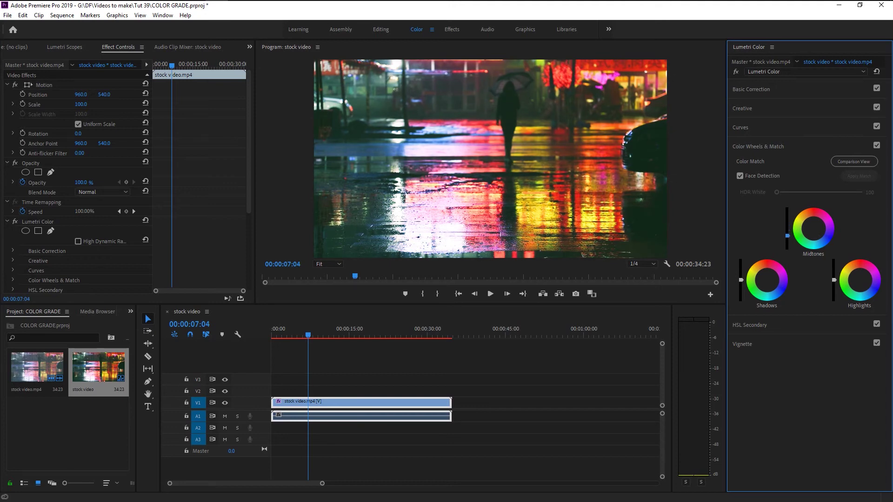
Step: Swap Color Wheels & Match for the HSL Secondary section and scroll down to its controls
click(742, 147)
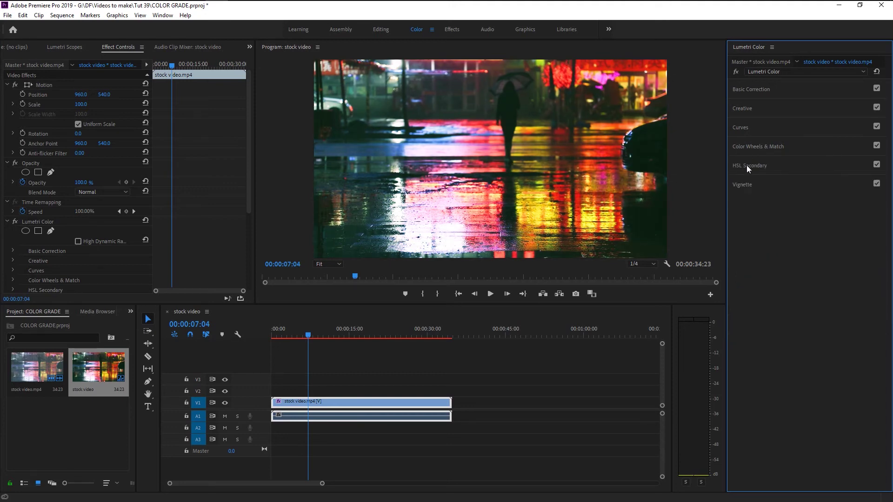
click(747, 165)
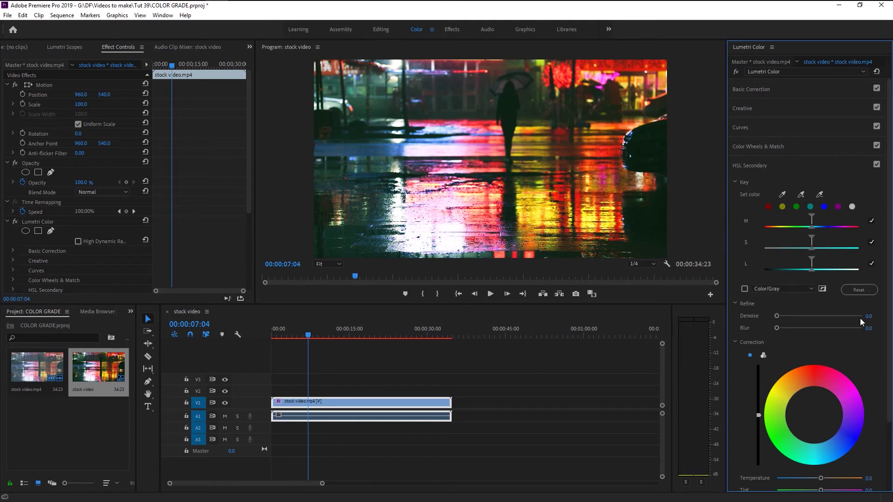
scroll(863, 356, down, 2)
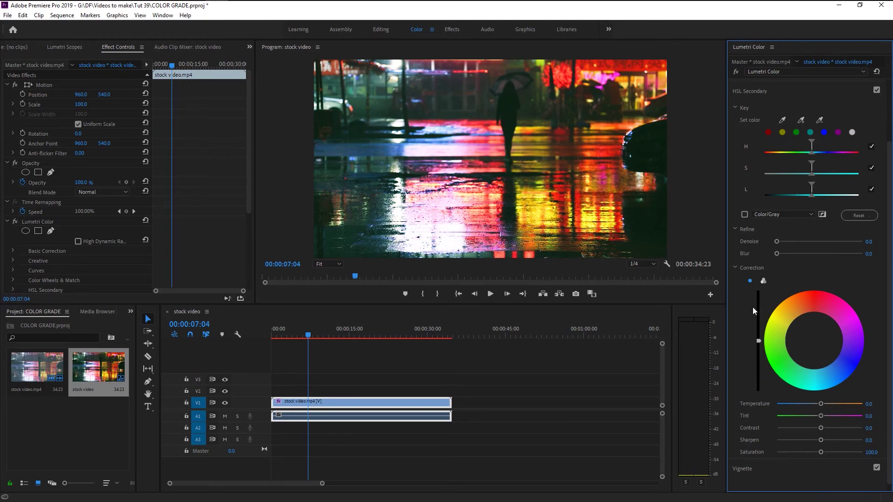
scroll(752, 306, down, 1)
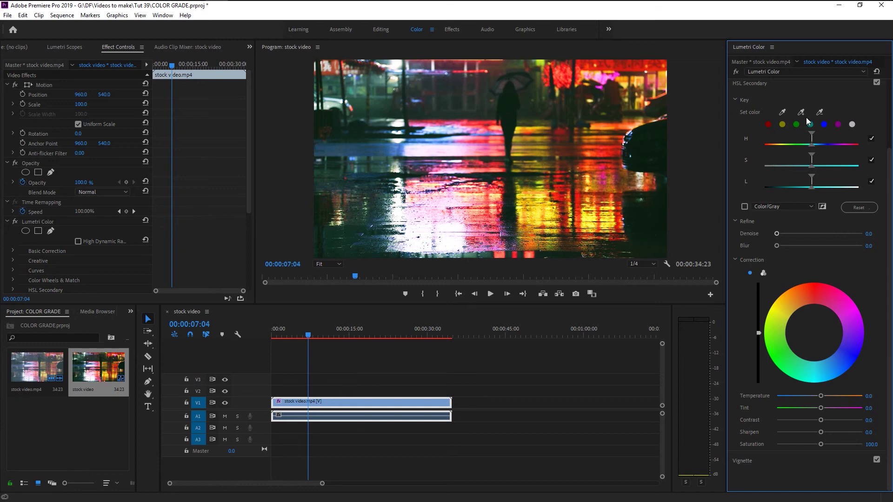
Step: Key the red neon with the Set color and + eyedroppers, checking the Color/Gray preview
click(782, 112)
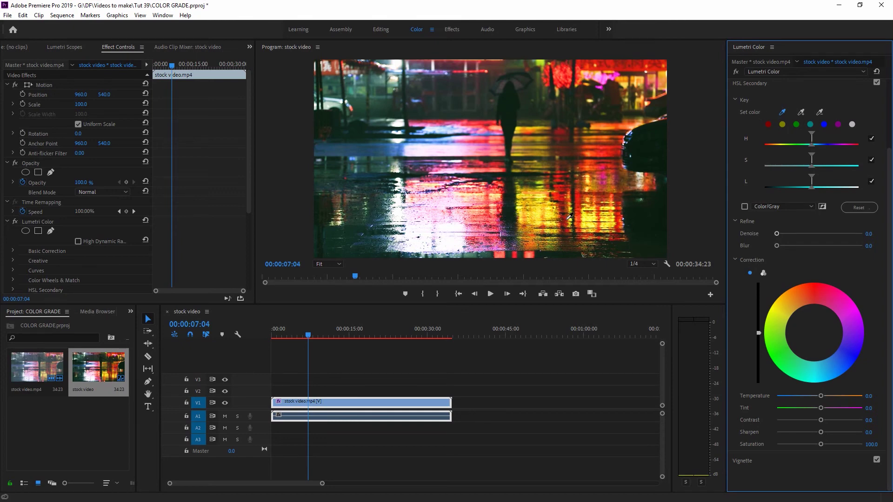
click(595, 65)
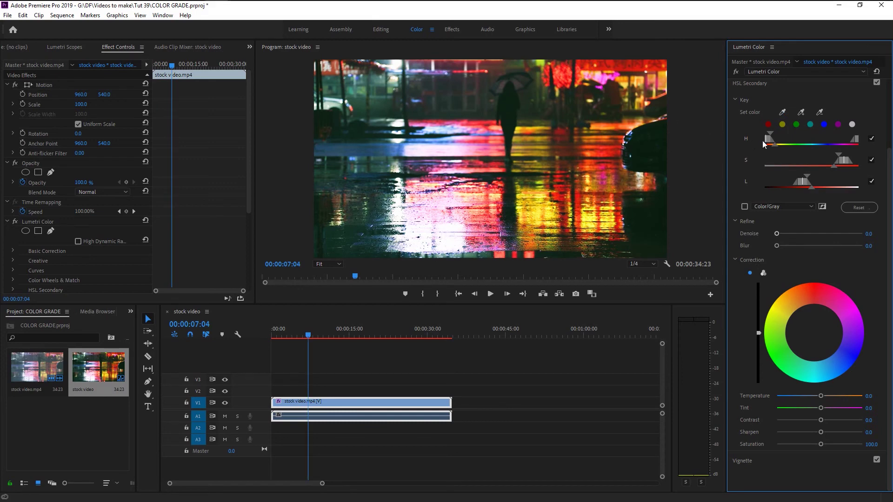
click(801, 113)
click(565, 71)
click(800, 112)
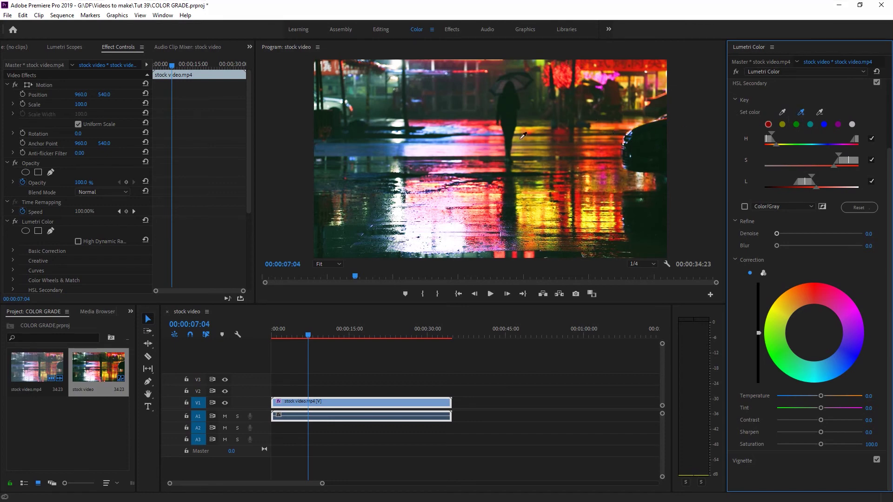
click(483, 124)
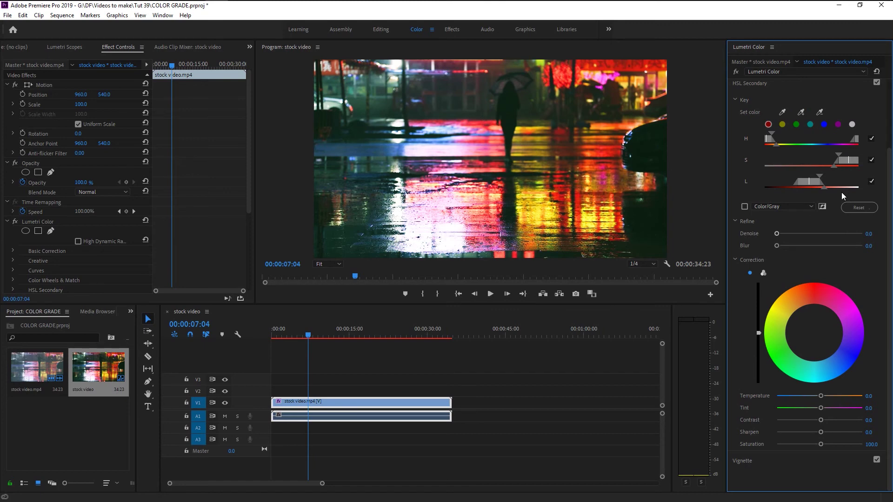
click(743, 206)
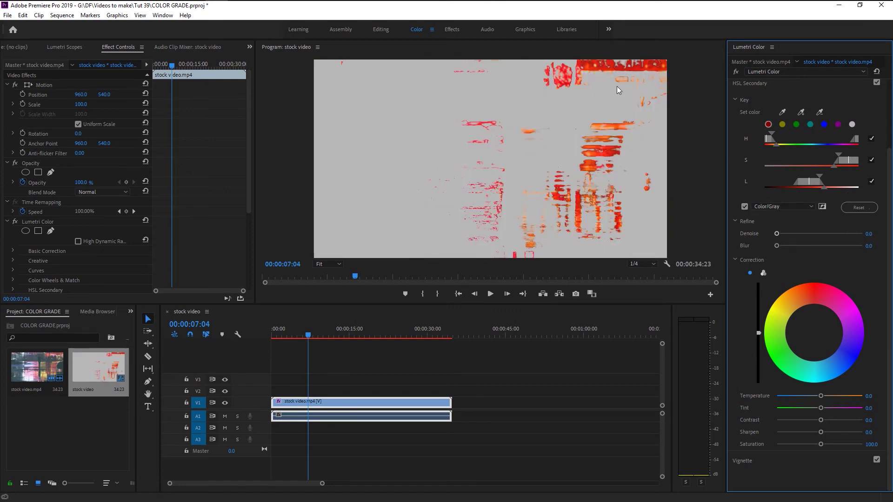
click(744, 207)
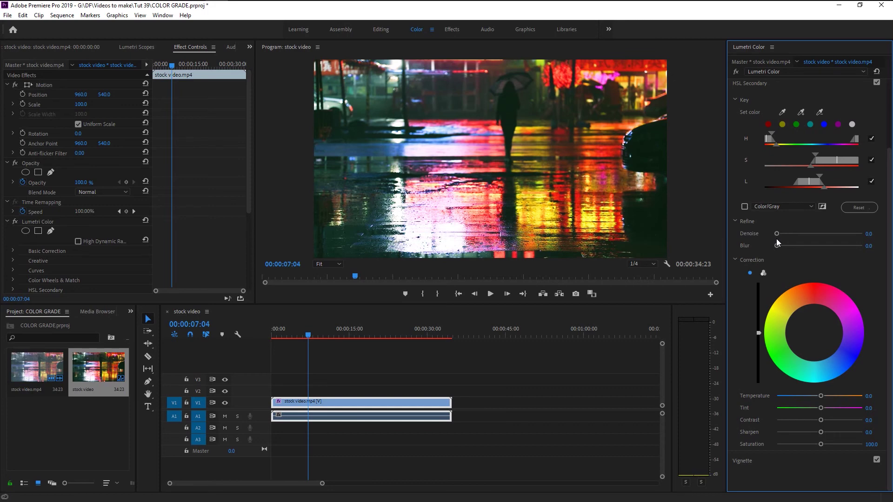
Step: Test and reset Temperature, Tint and Contrast on the keyed reds, then drag Saturation to 0
drag(822, 399, 852, 399)
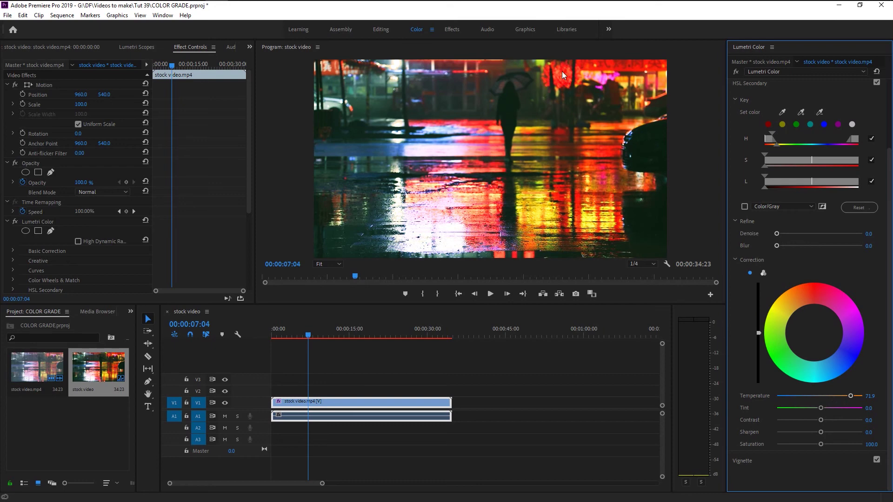
double_click(850, 396)
drag(821, 408, 855, 420)
double_click(850, 408)
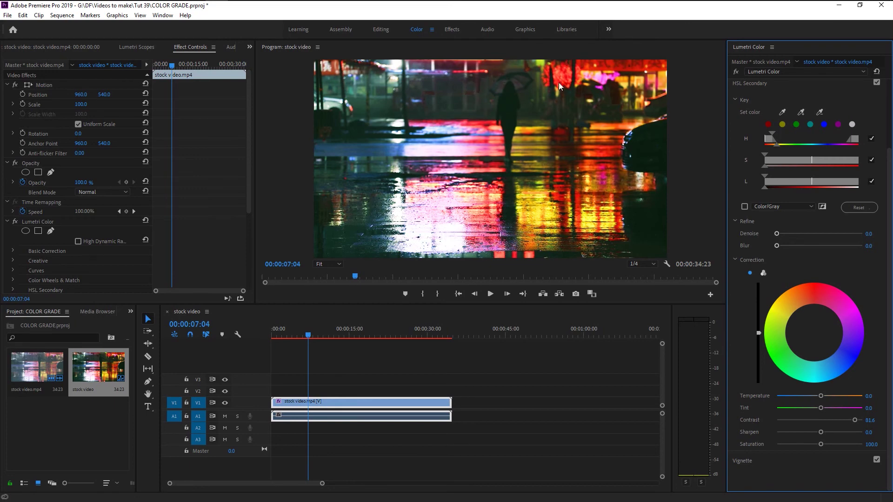
double_click(807, 421)
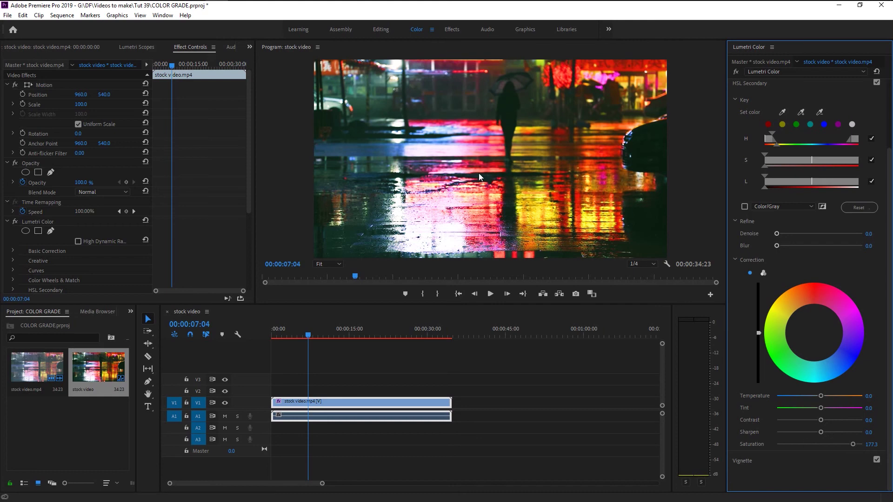
drag(821, 444, 741, 447)
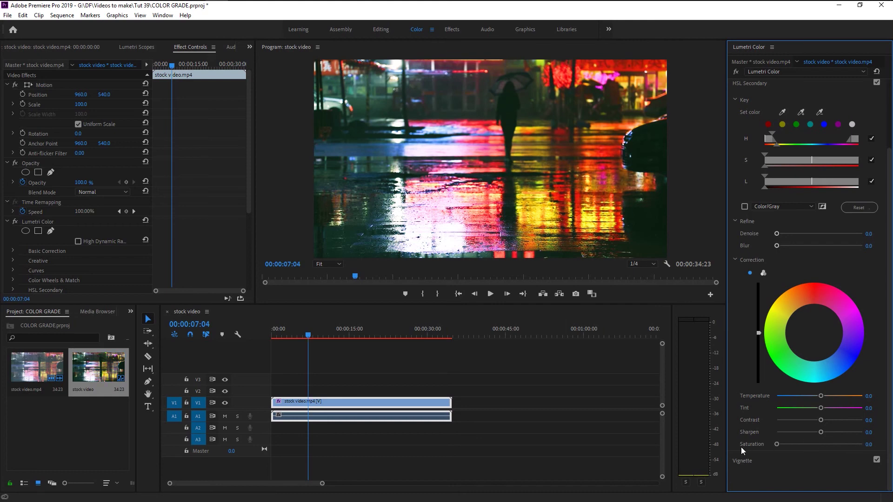
Step: Set the HSL Secondary correction Saturation back to 100
click(869, 444)
text(100)
key(Return)
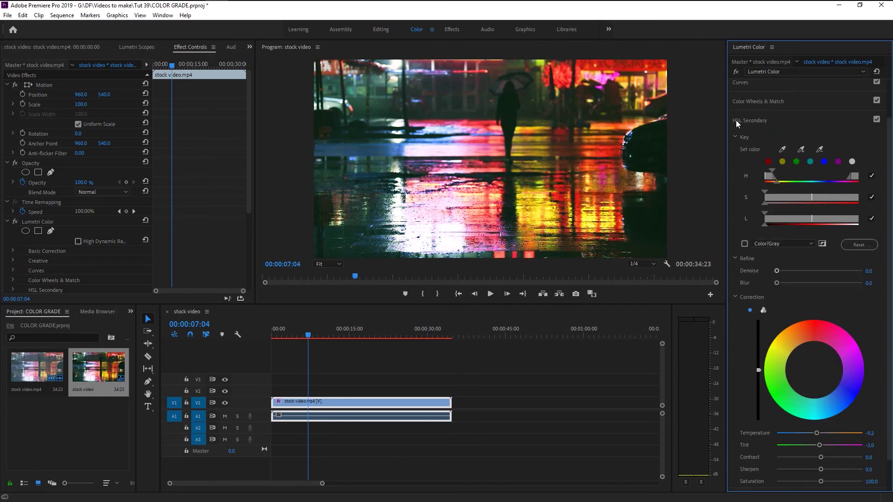
Step: Try vignette Amount and Feather adjustments, then collapse the Vignette section
click(736, 120)
click(743, 185)
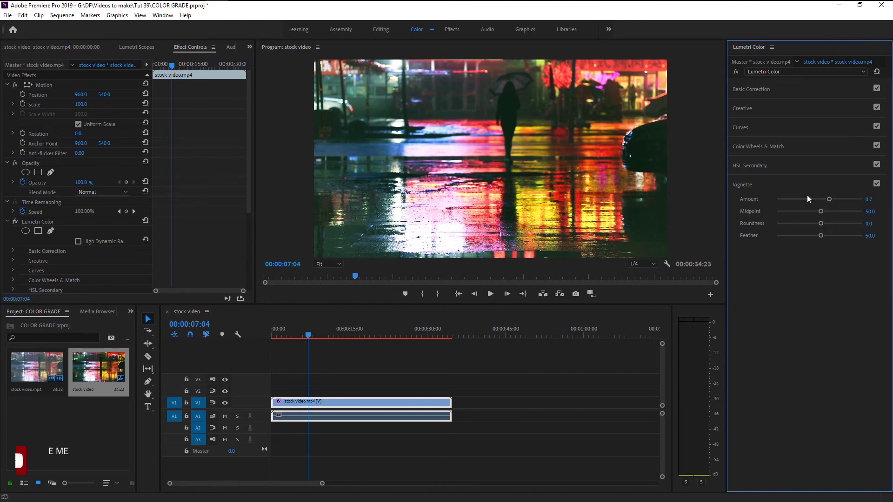
drag(828, 197, 846, 200)
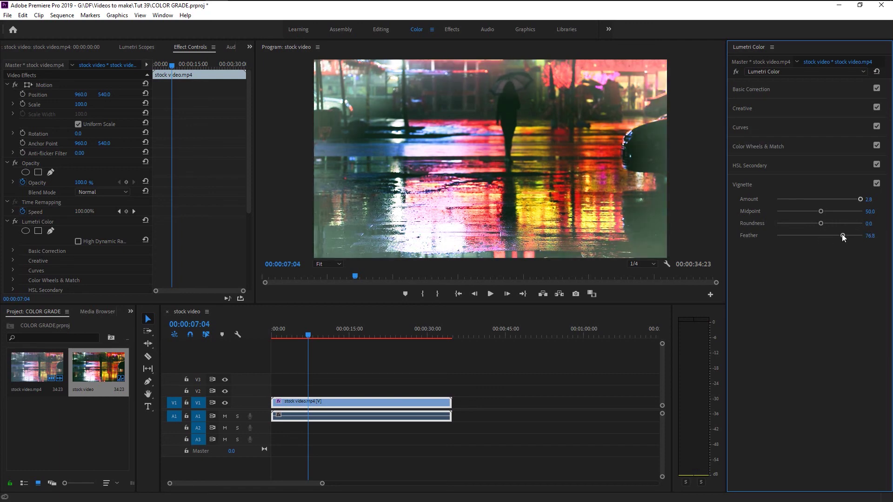
drag(842, 234, 855, 235)
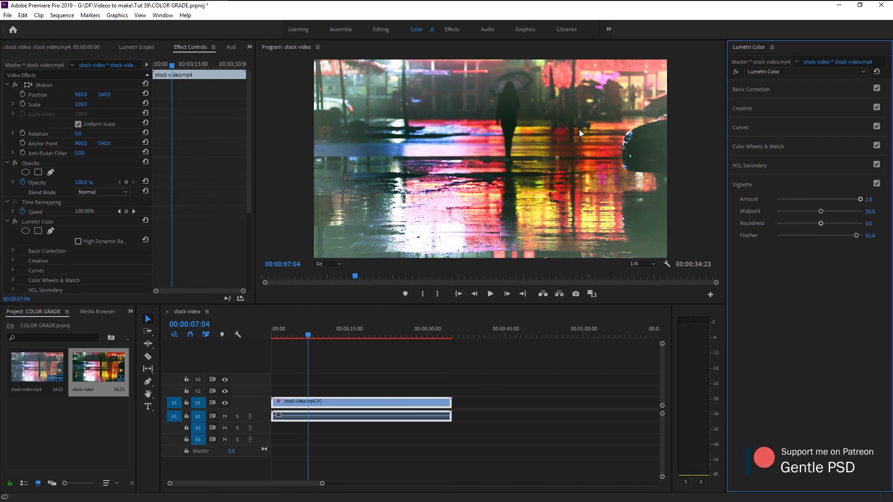
click(740, 92)
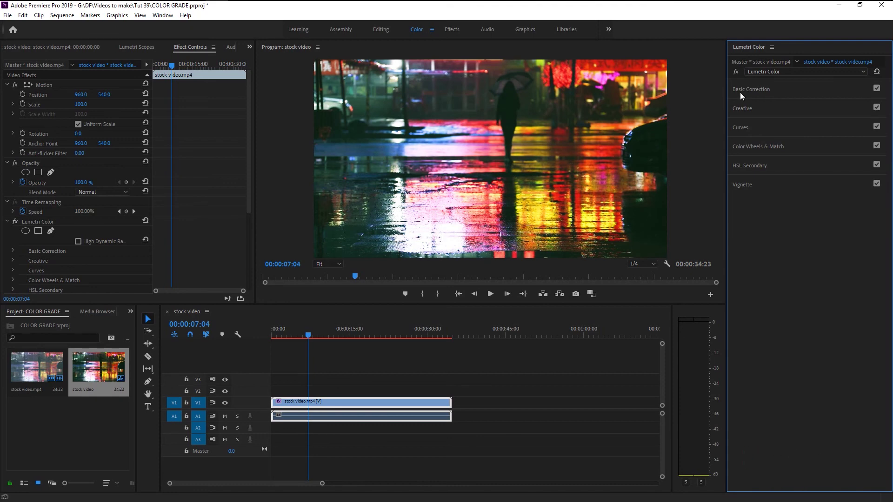
Step: Expand the Basic Correction, Creative, Curves, Color Wheels, HSL Secondary and Vignette sections
click(740, 92)
click(744, 305)
click(748, 364)
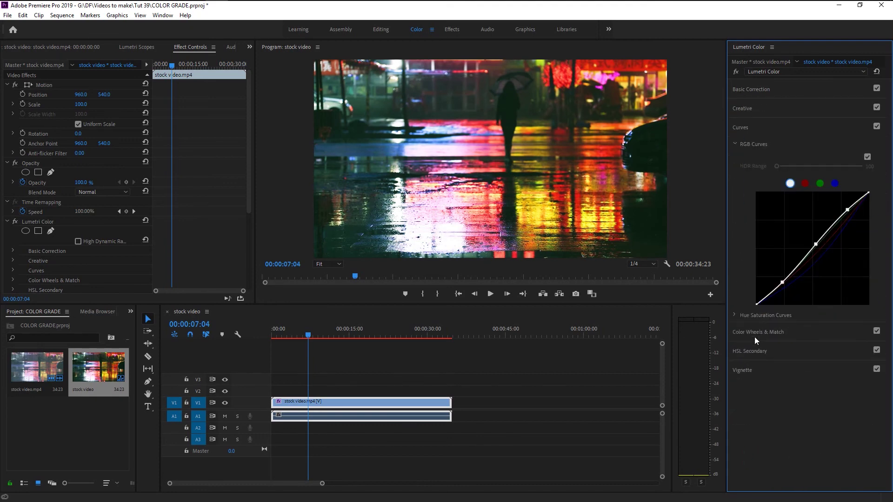
click(754, 336)
click(755, 331)
click(746, 457)
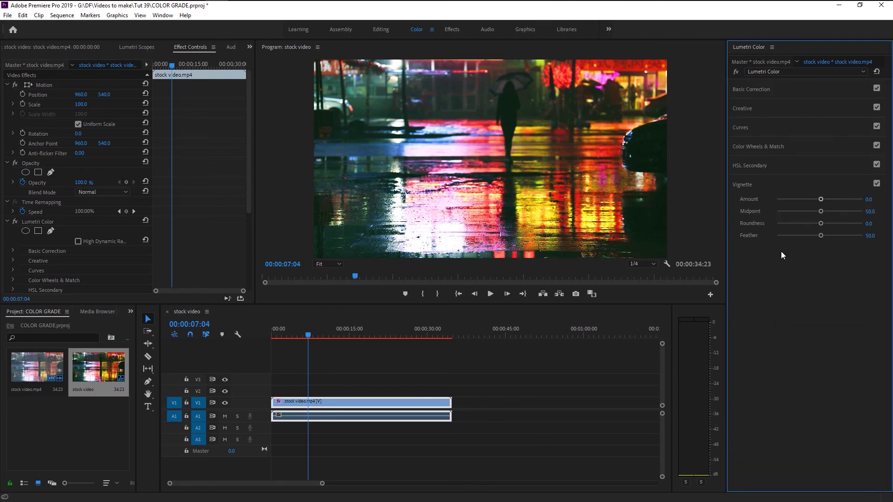
scroll(23, 250, down, 5)
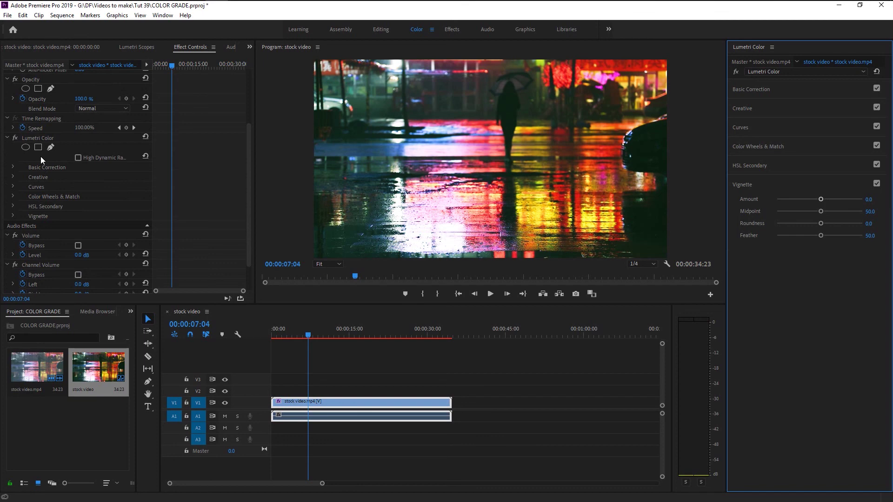
Step: Compare the clip with Lumetri Color off and on, then return the playhead to 0
click(15, 138)
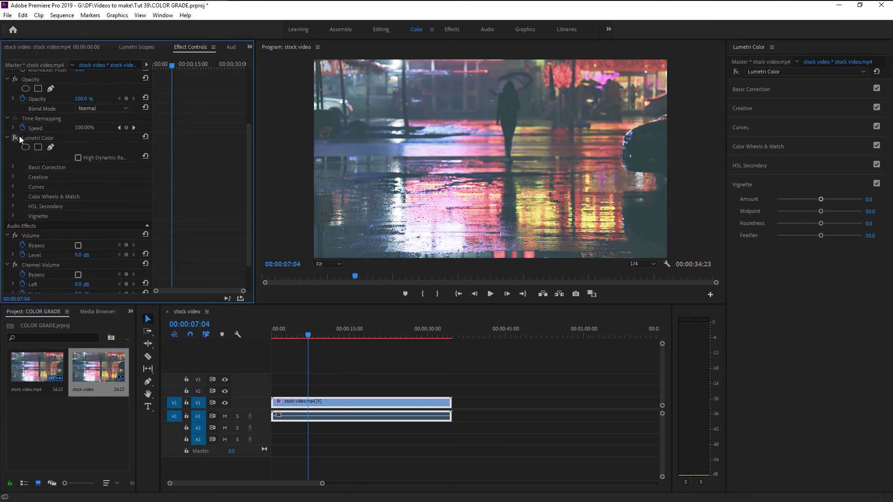
click(15, 138)
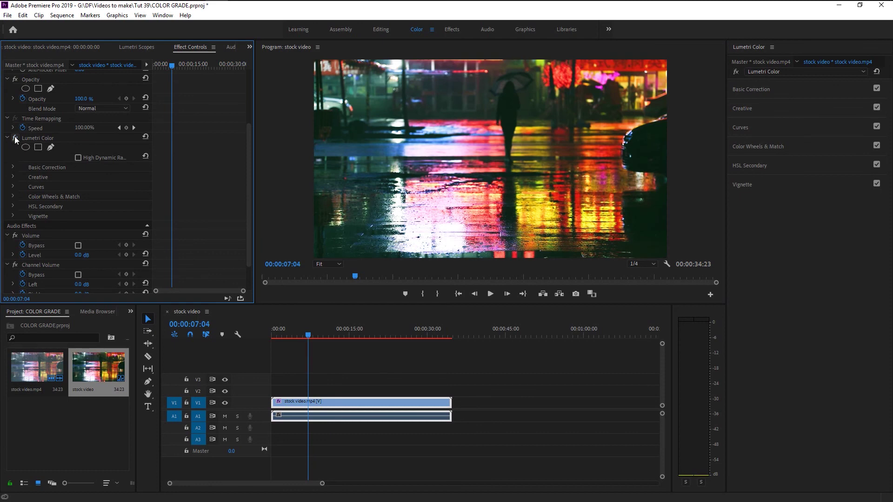
click(15, 137)
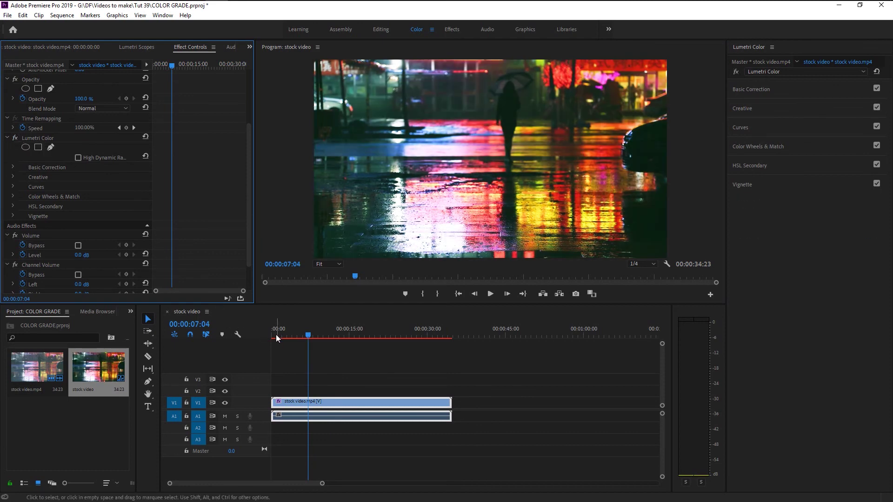
drag(275, 333, 239, 342)
click(490, 294)
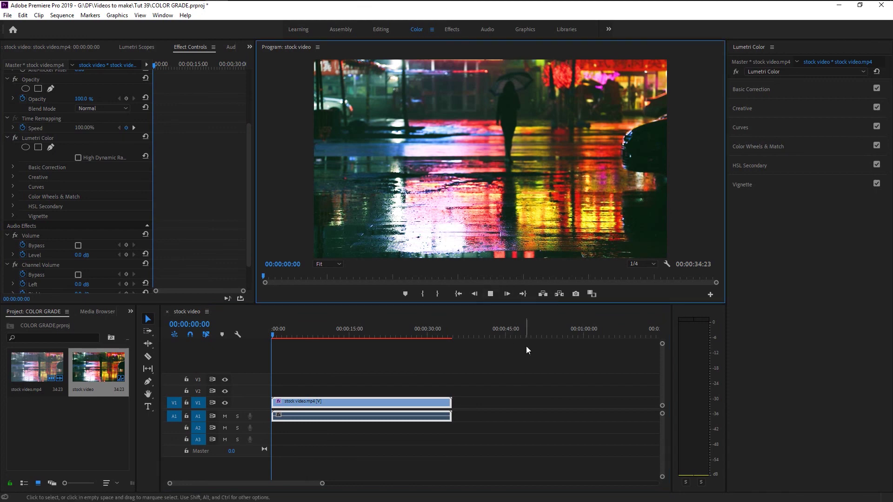